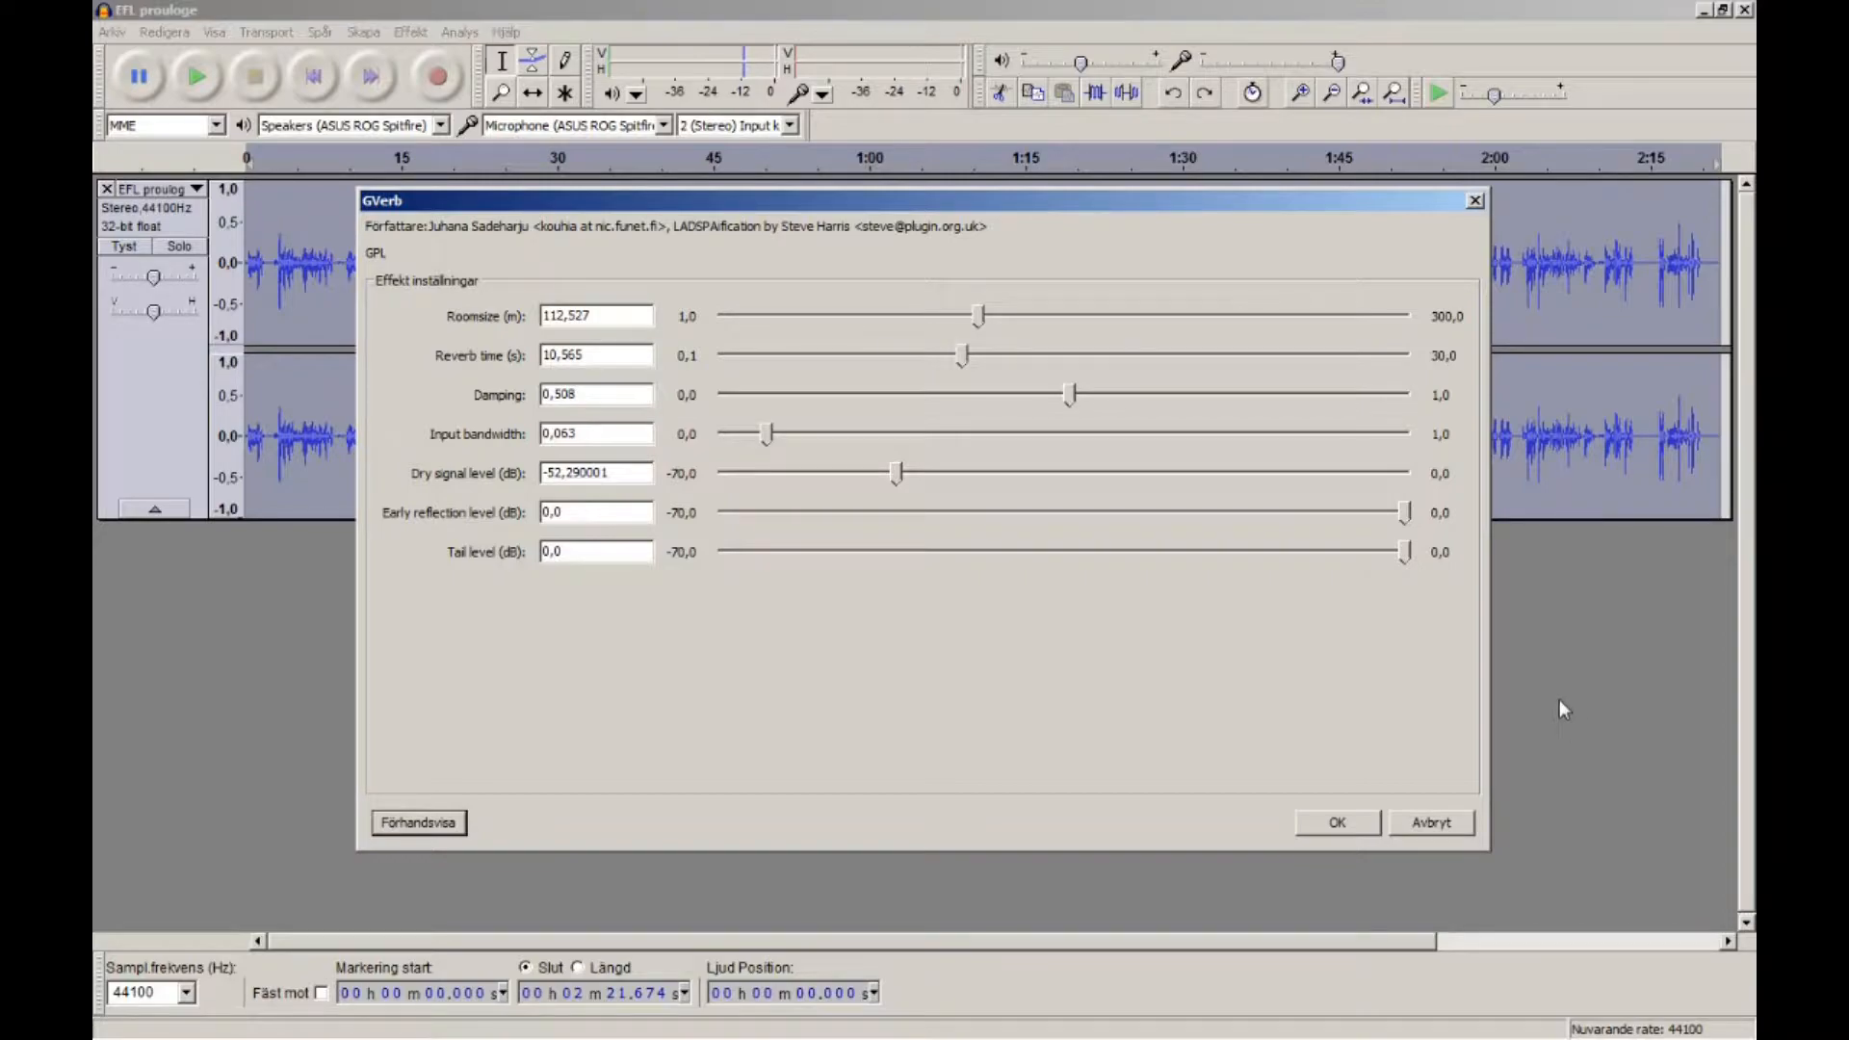
Cancel the GVerb dialog so the stereo recording stays unchanged.
left_click(1439, 831)
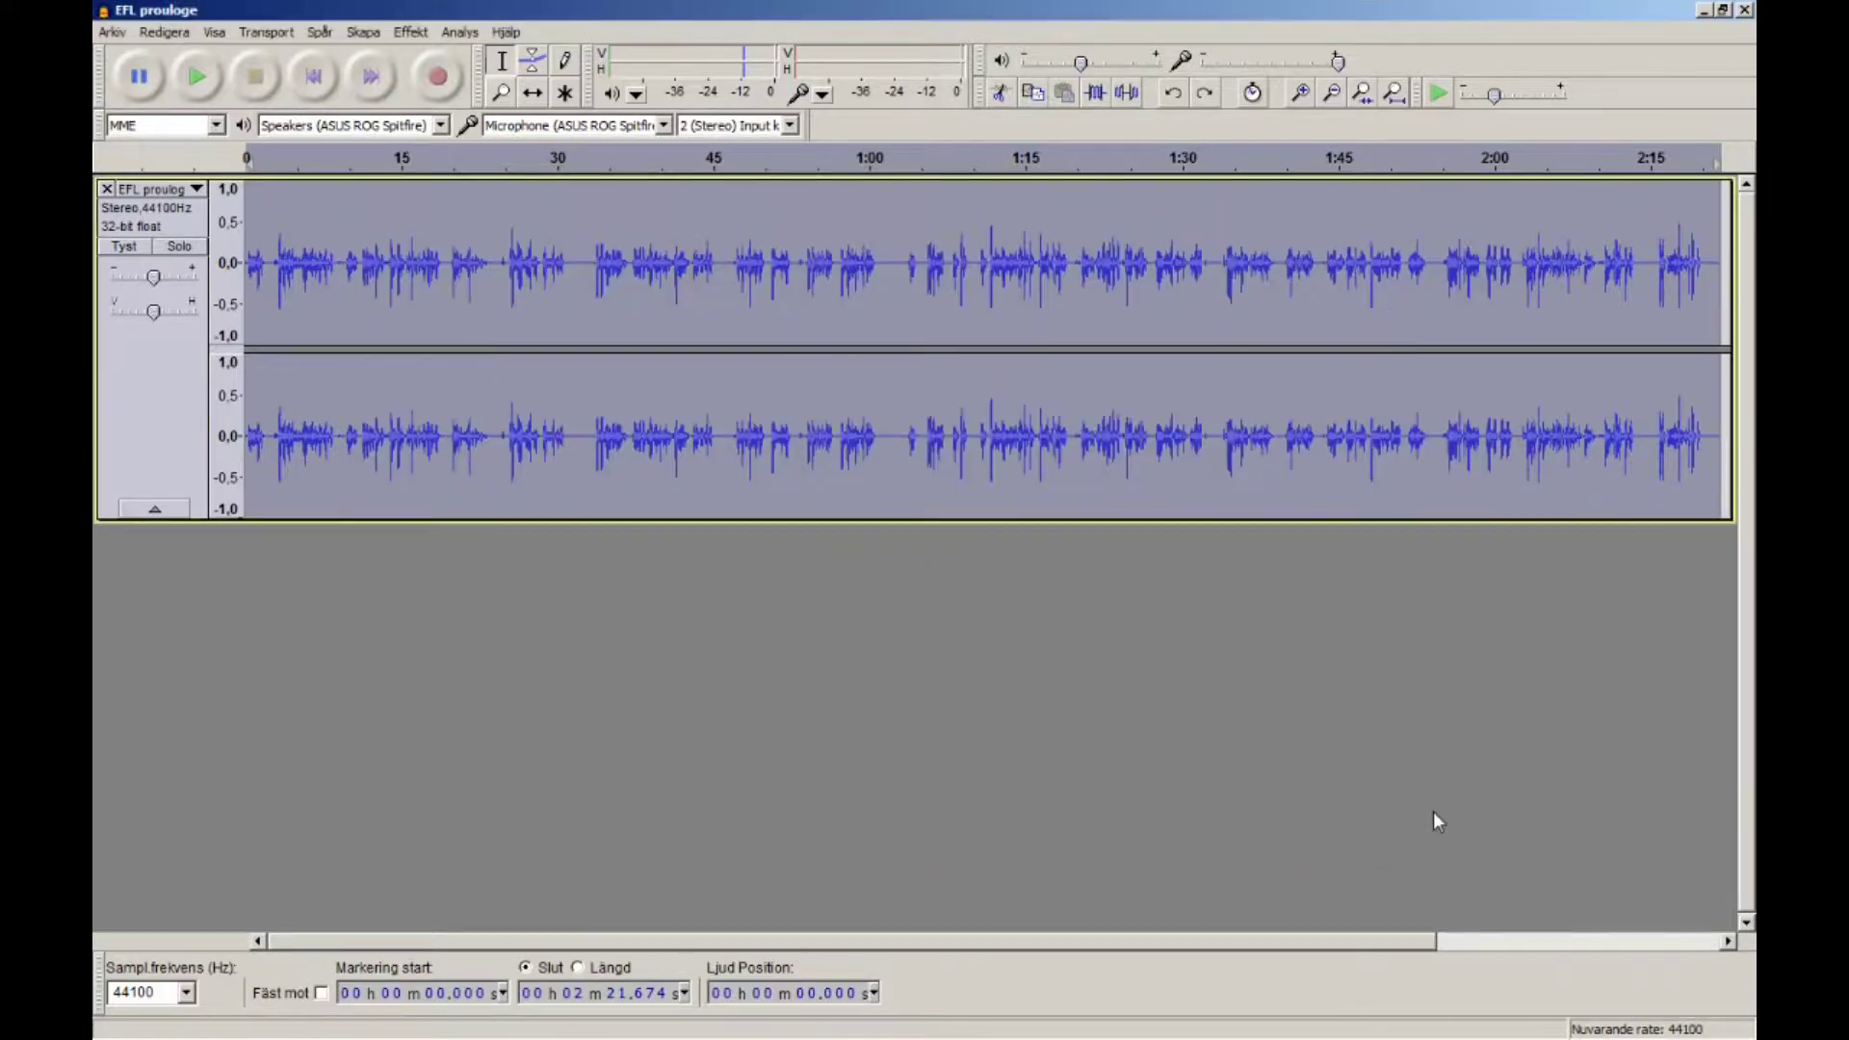
Play and stop the opening of the recording, then select the whole track with Ctrl+A.
left_click(1223, 736)
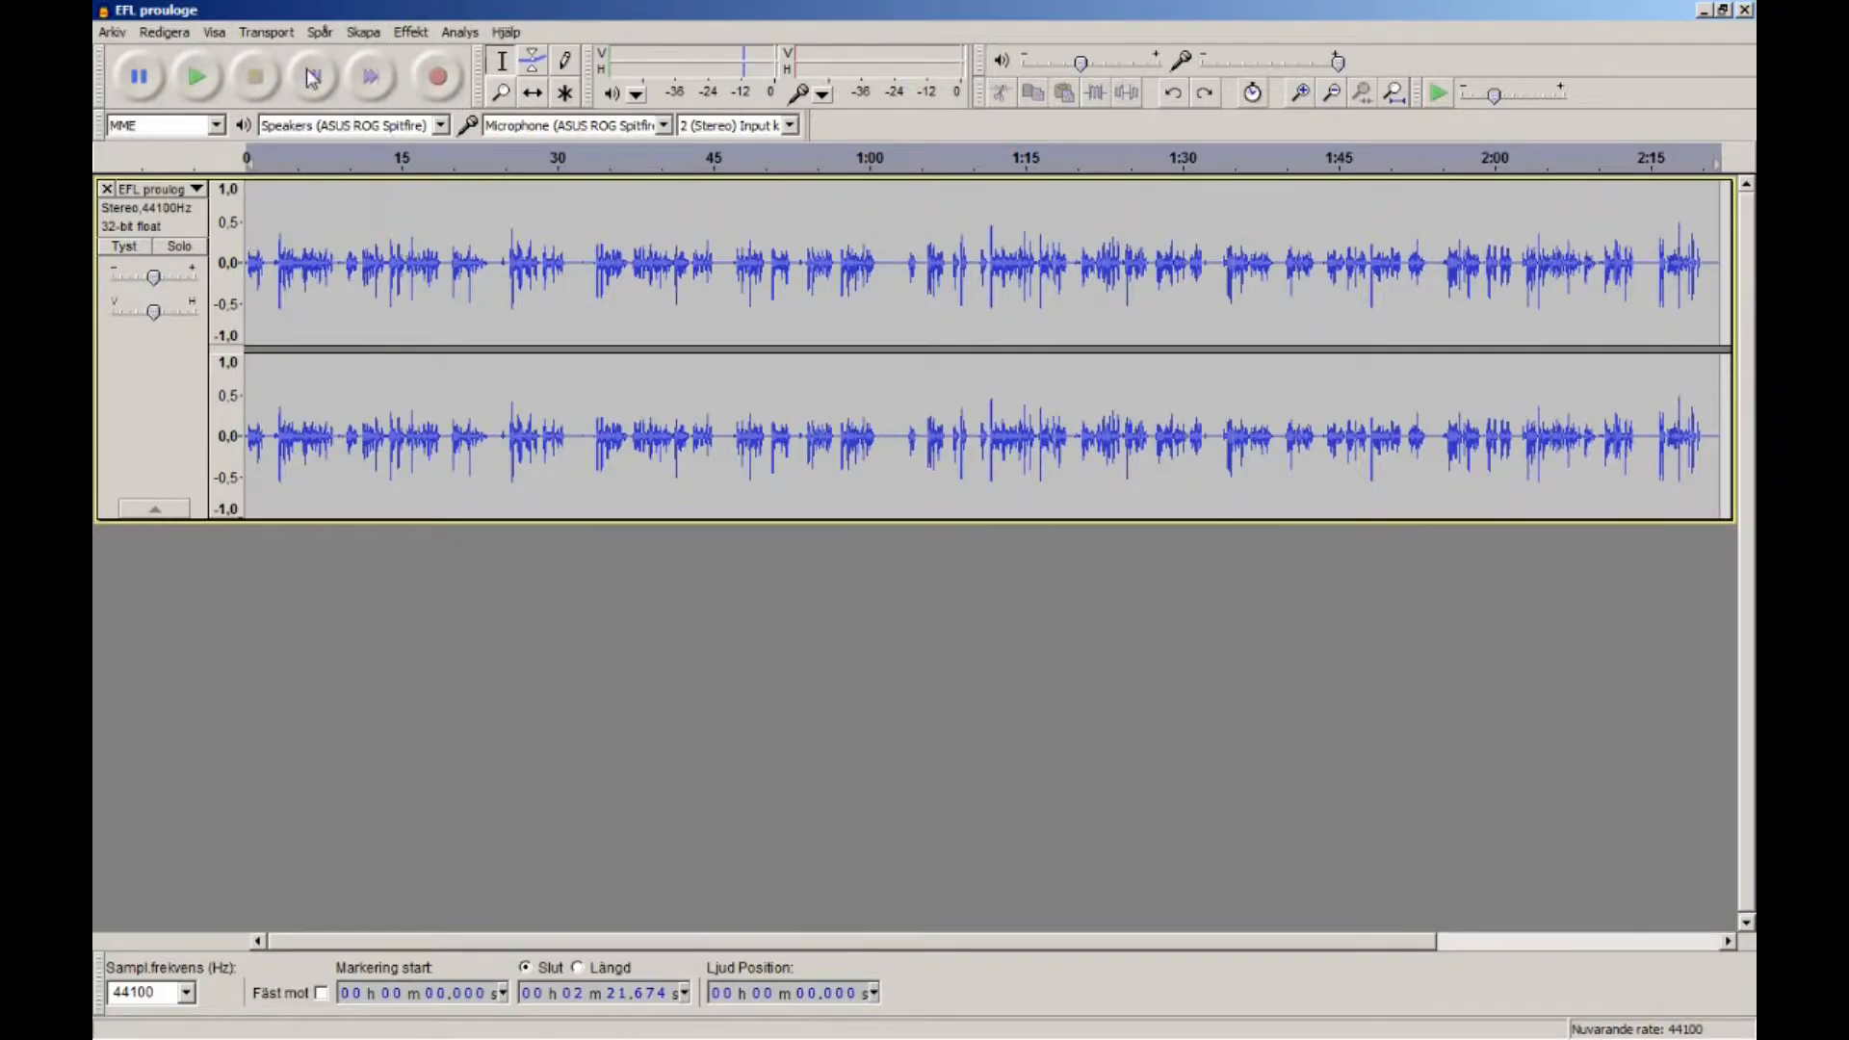
left_click(199, 80)
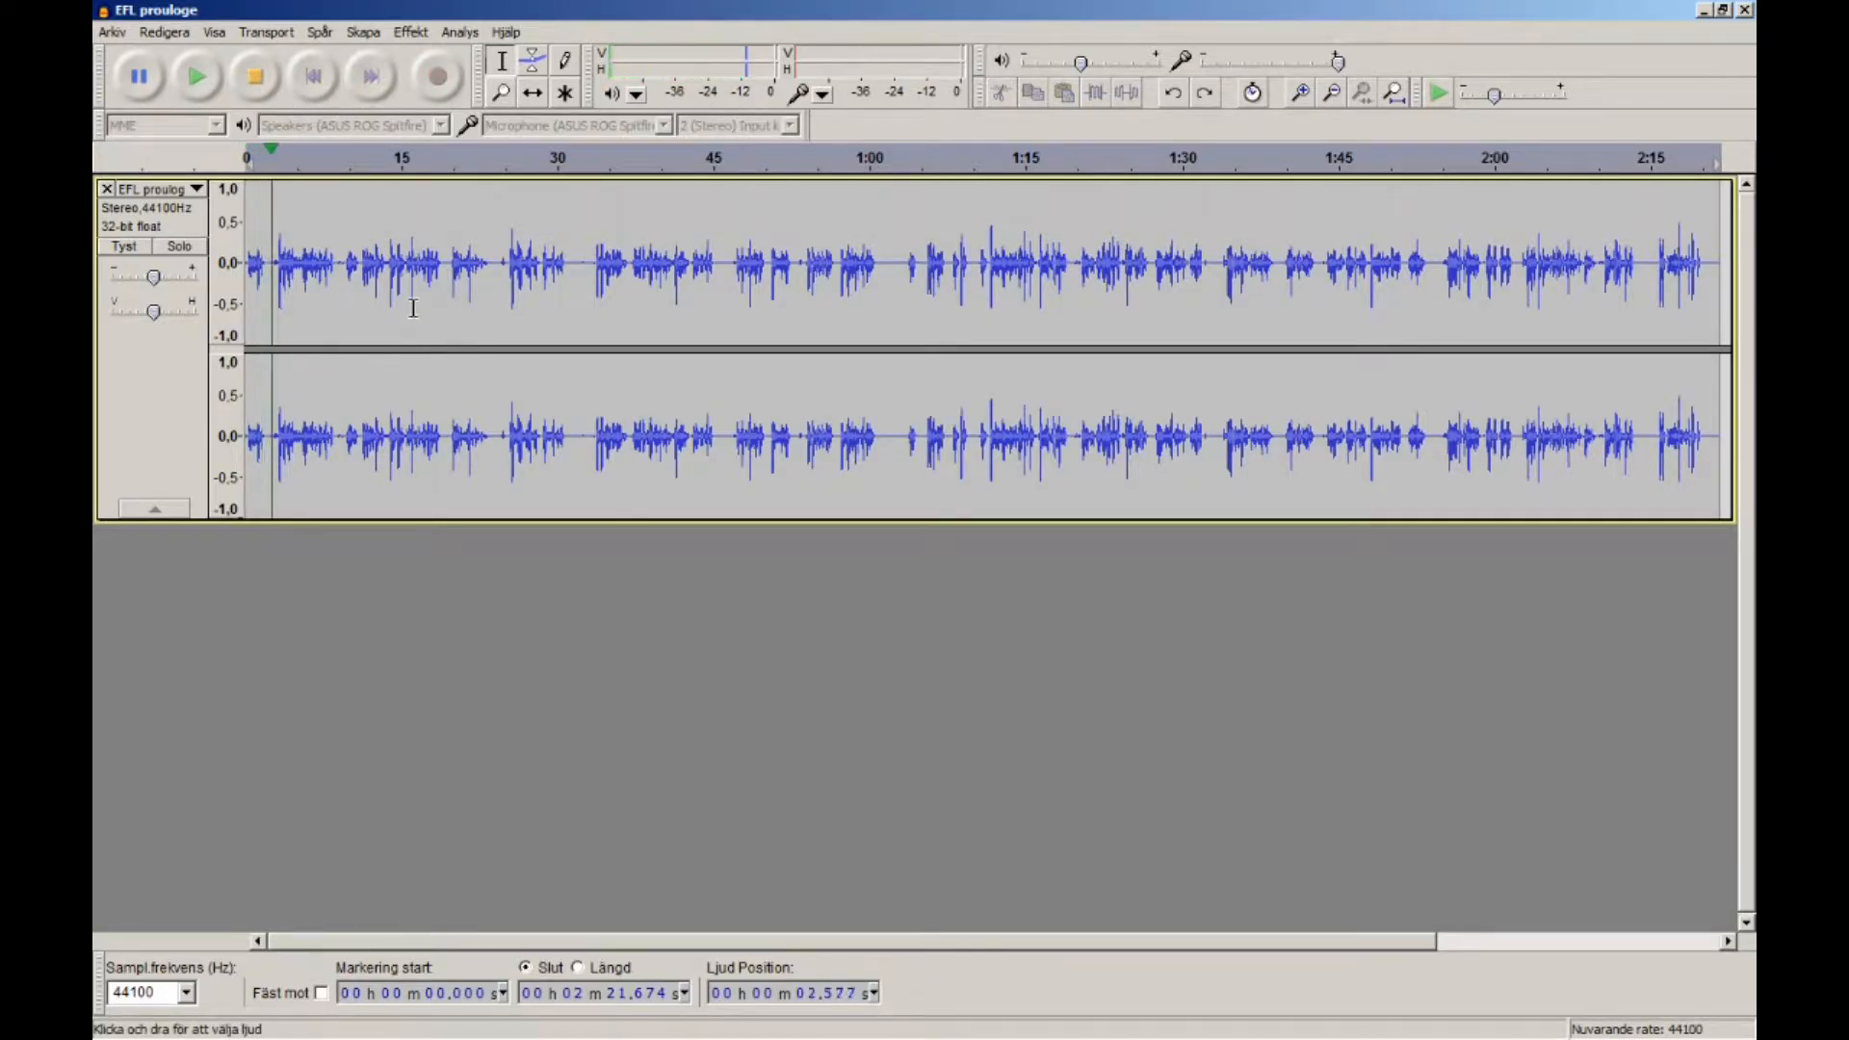
left_click(258, 79)
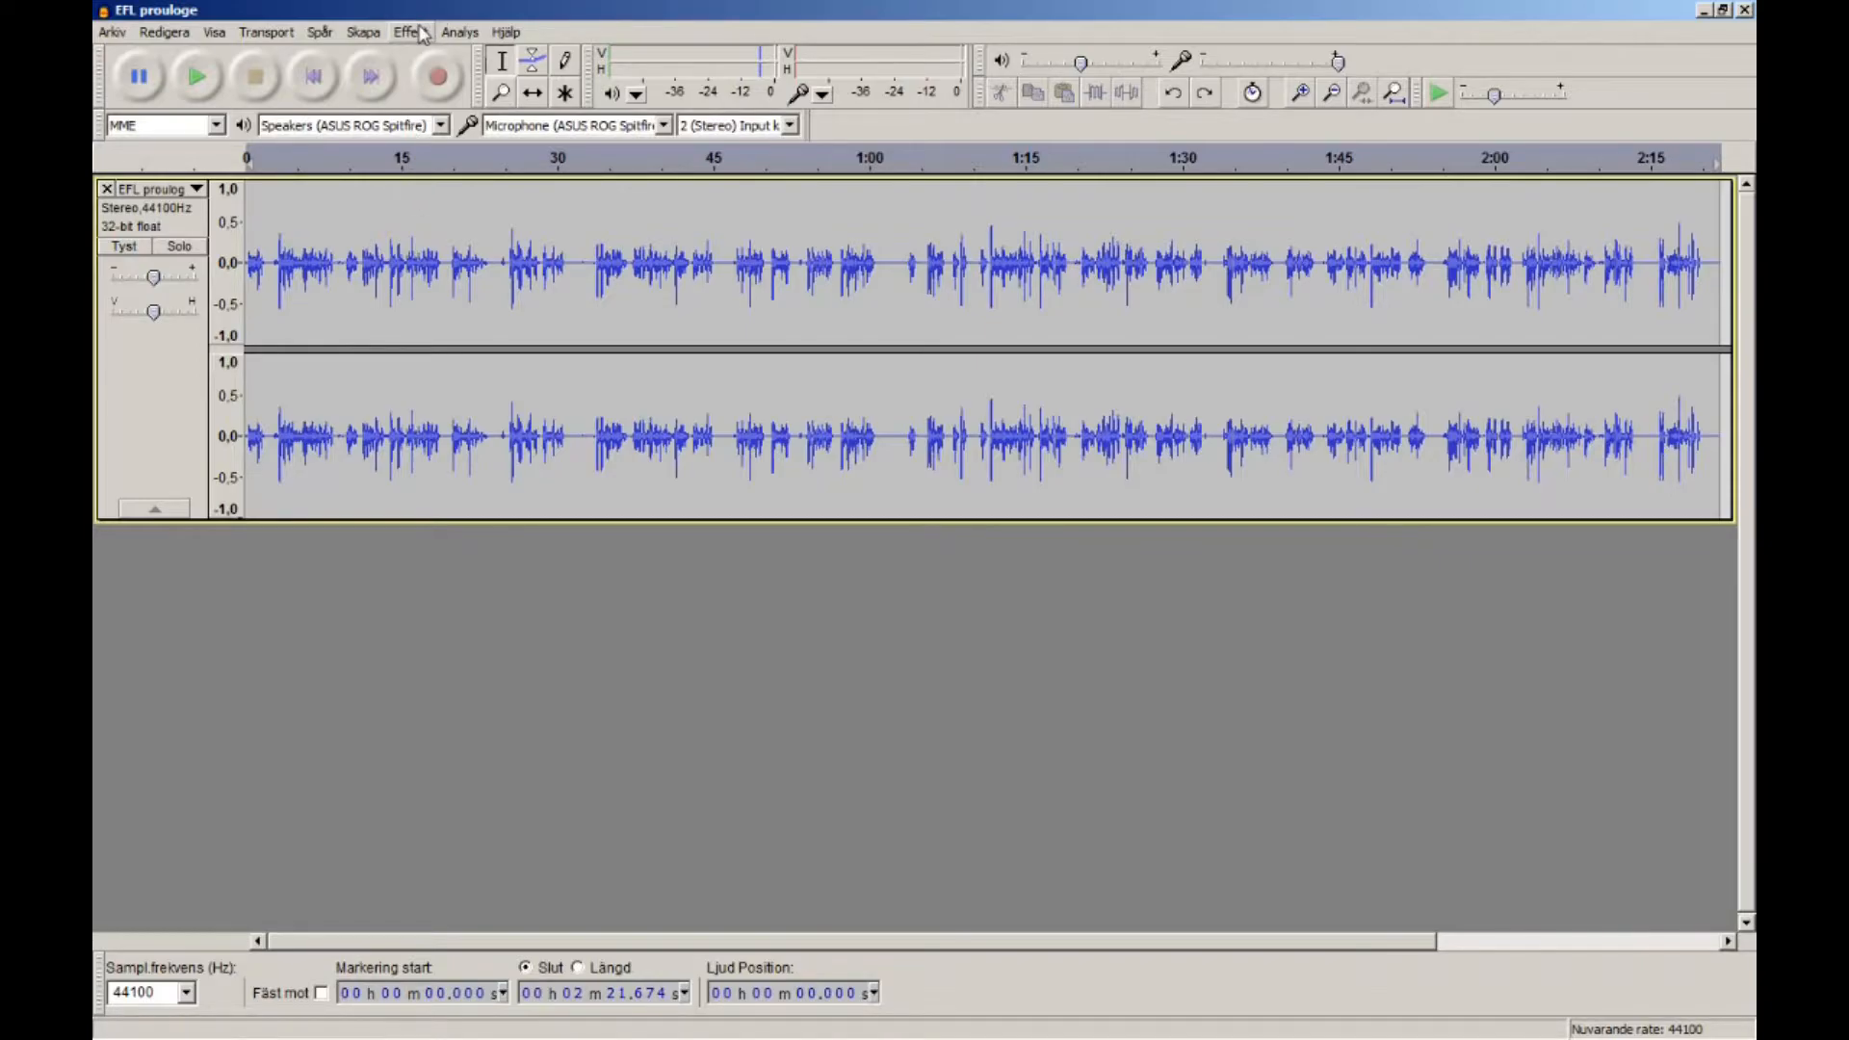
key("ctrl+a")
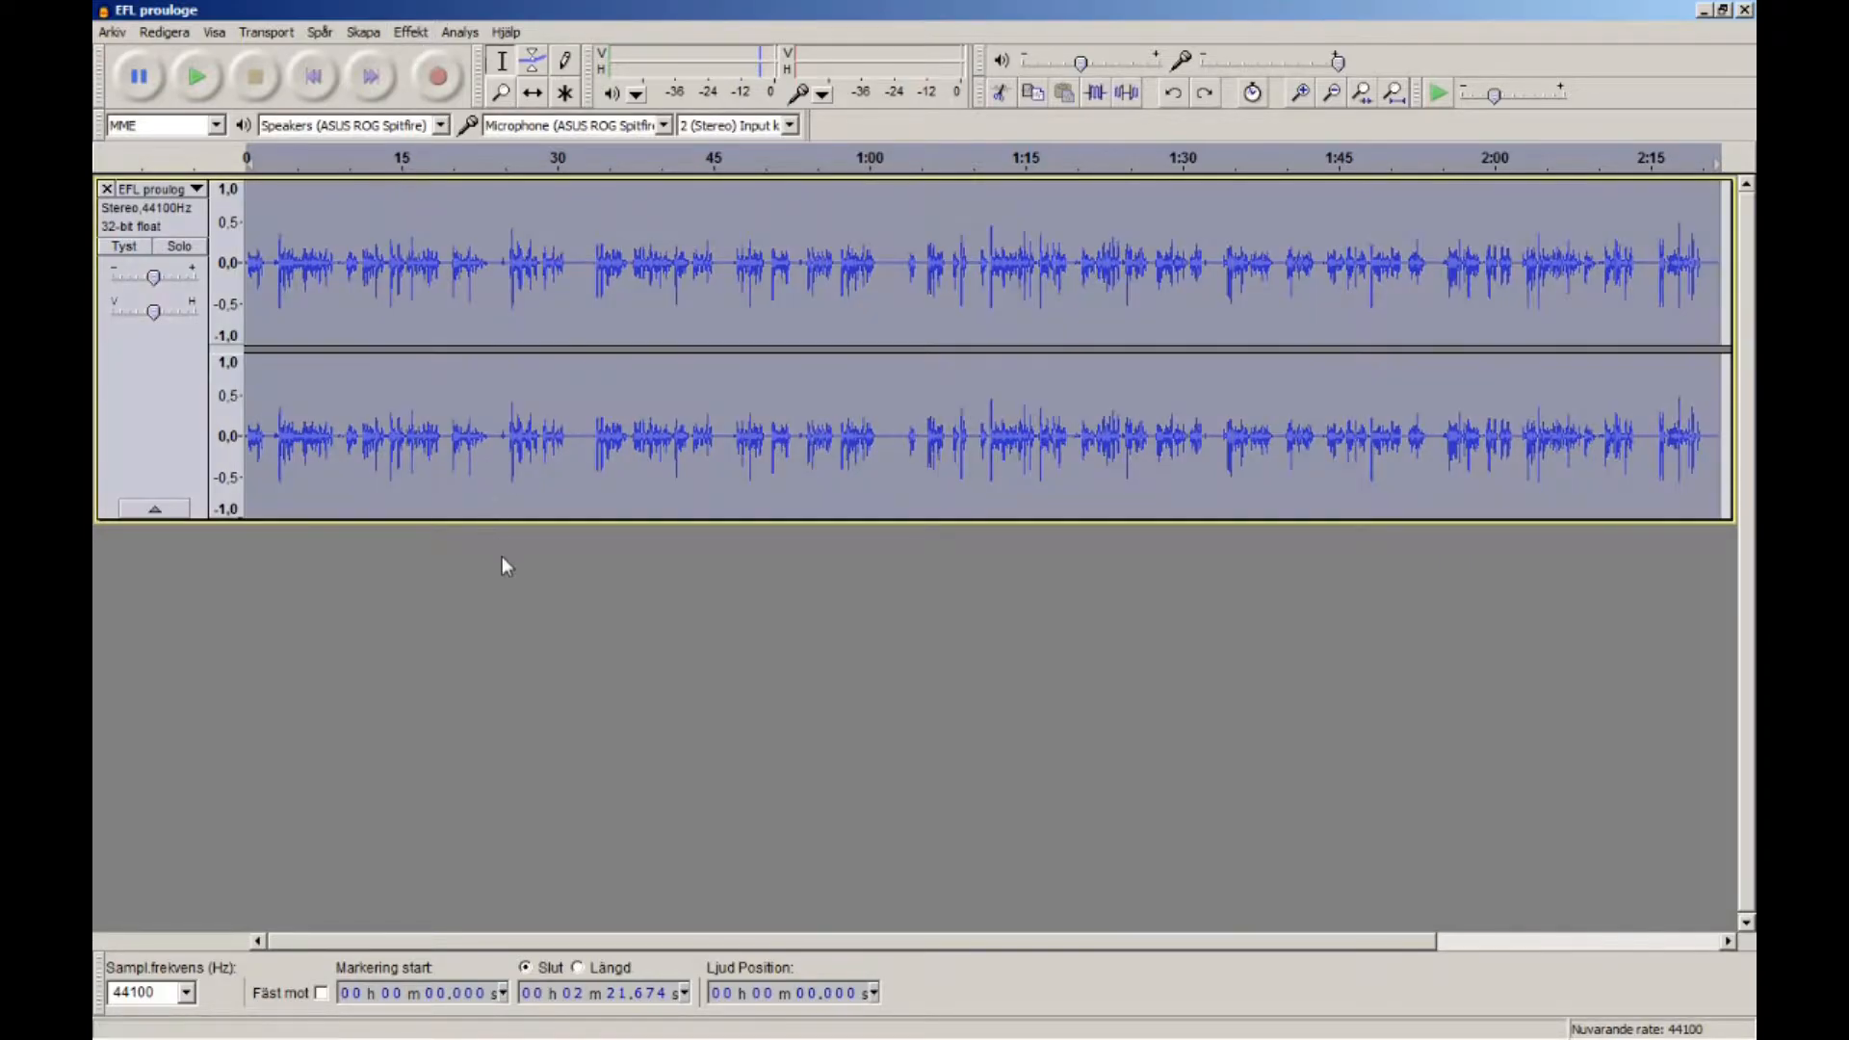
Bring up GVerb from the Effekt menu and place the cursor in the Roomsize and Reverb time fields.
left_click(409, 31)
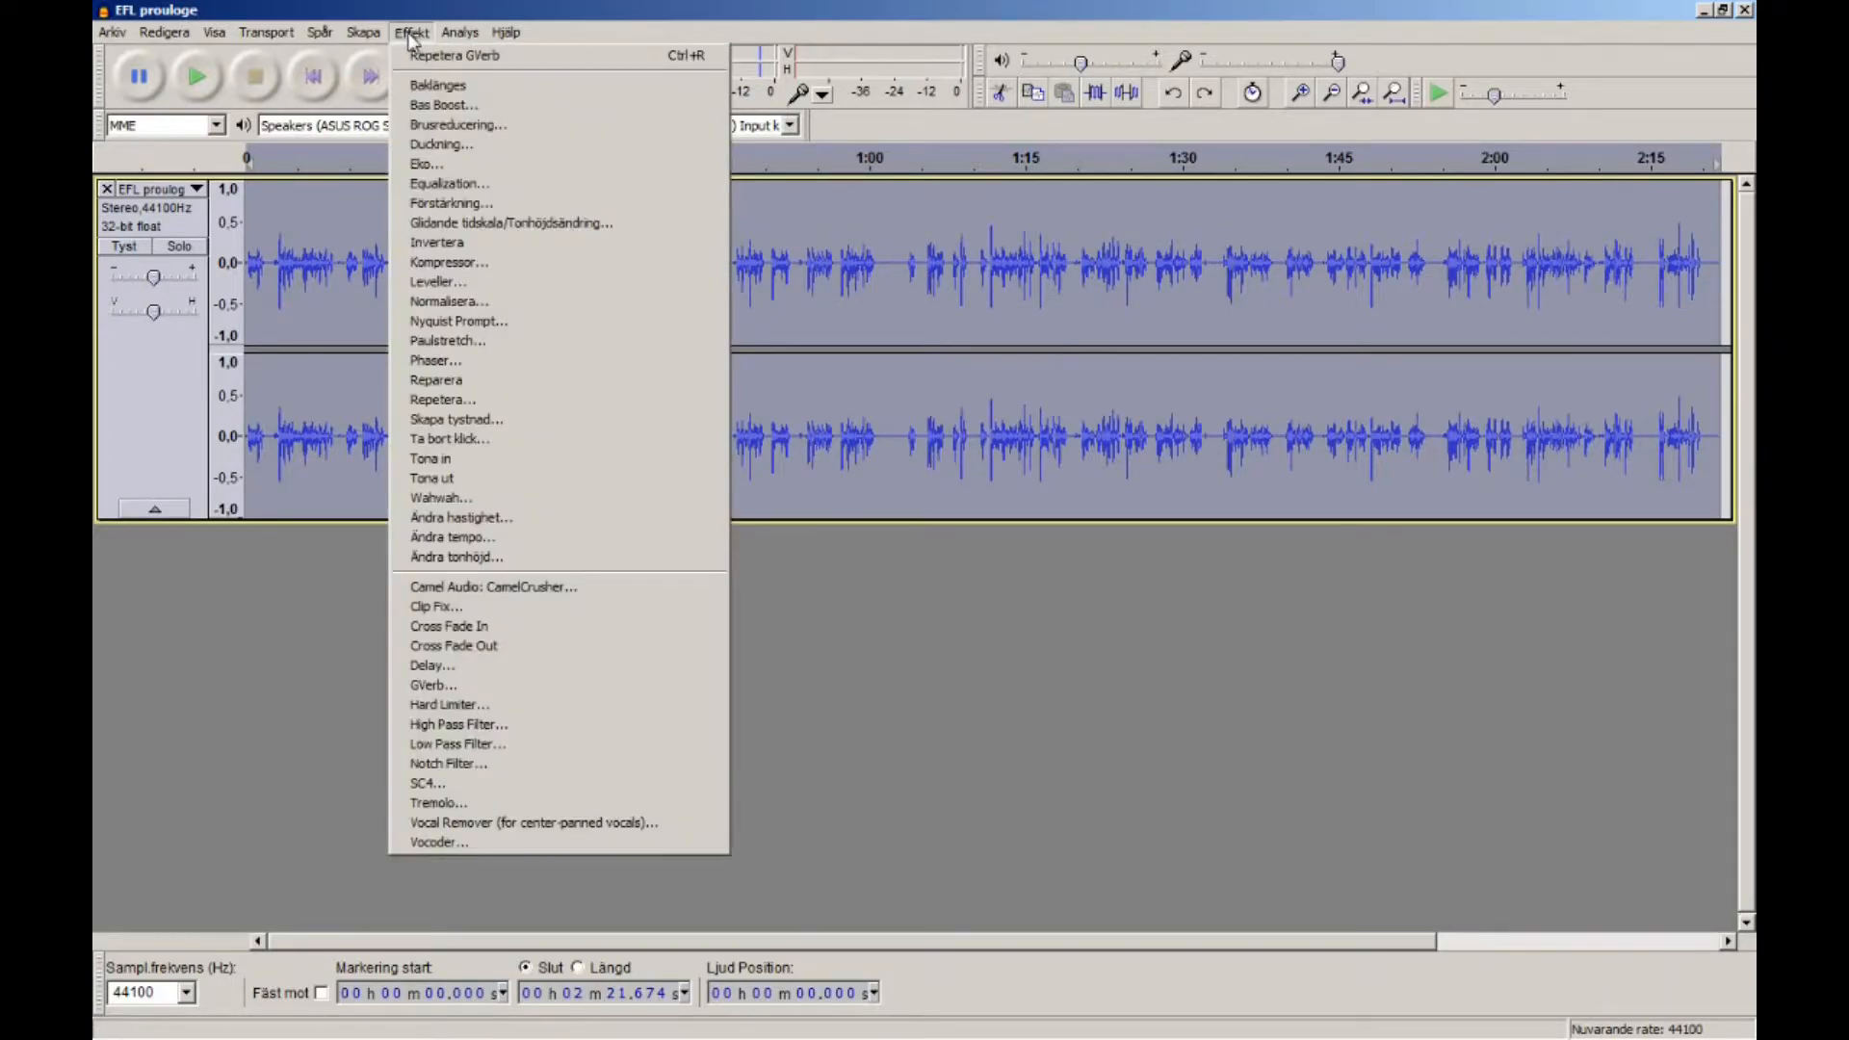
left_click(448, 690)
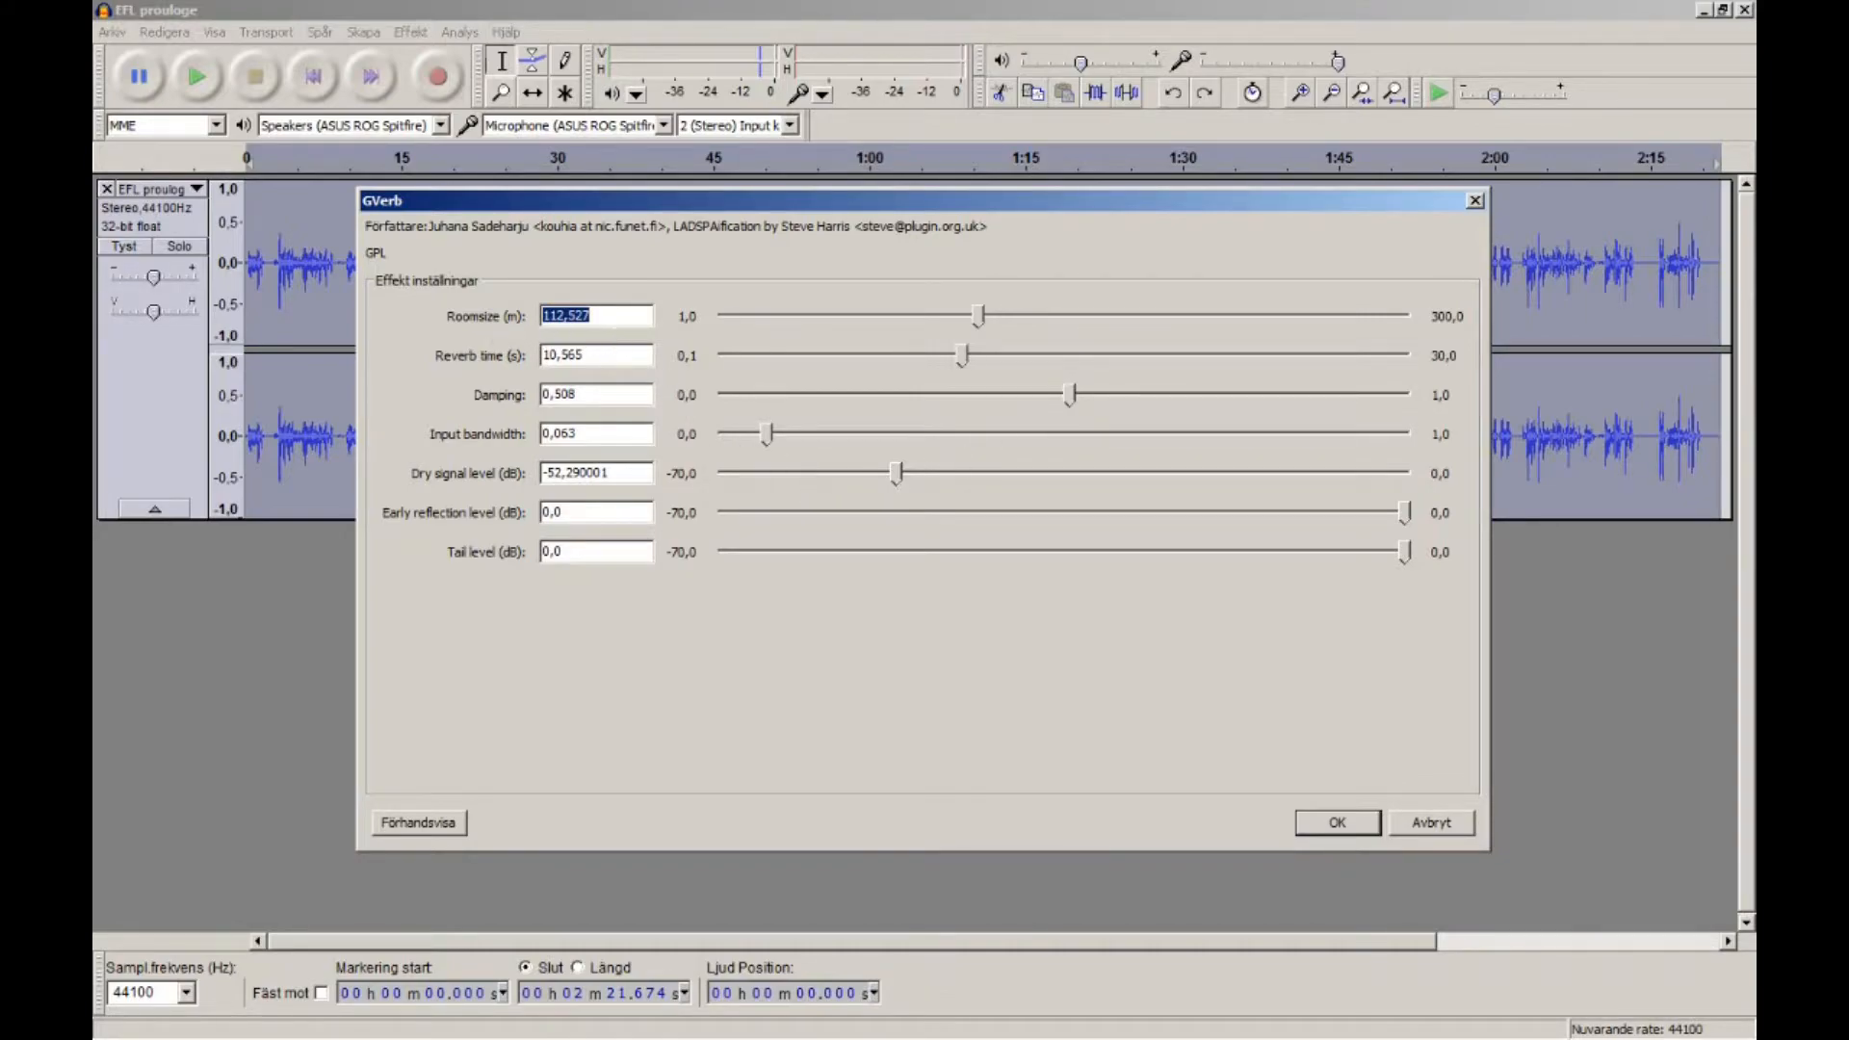
left_click(621, 317)
double_click(577, 355)
key("End")
Lower the tail level to about -55 dB, raise reverb time to 30 s, and preview the result.
left_click_drag(1401, 551, 866, 561)
mouse_move(983, 315)
left_mouse_down()
mouse_move(1046, 316)
mouse_move(766, 315)
left_mouse_up()
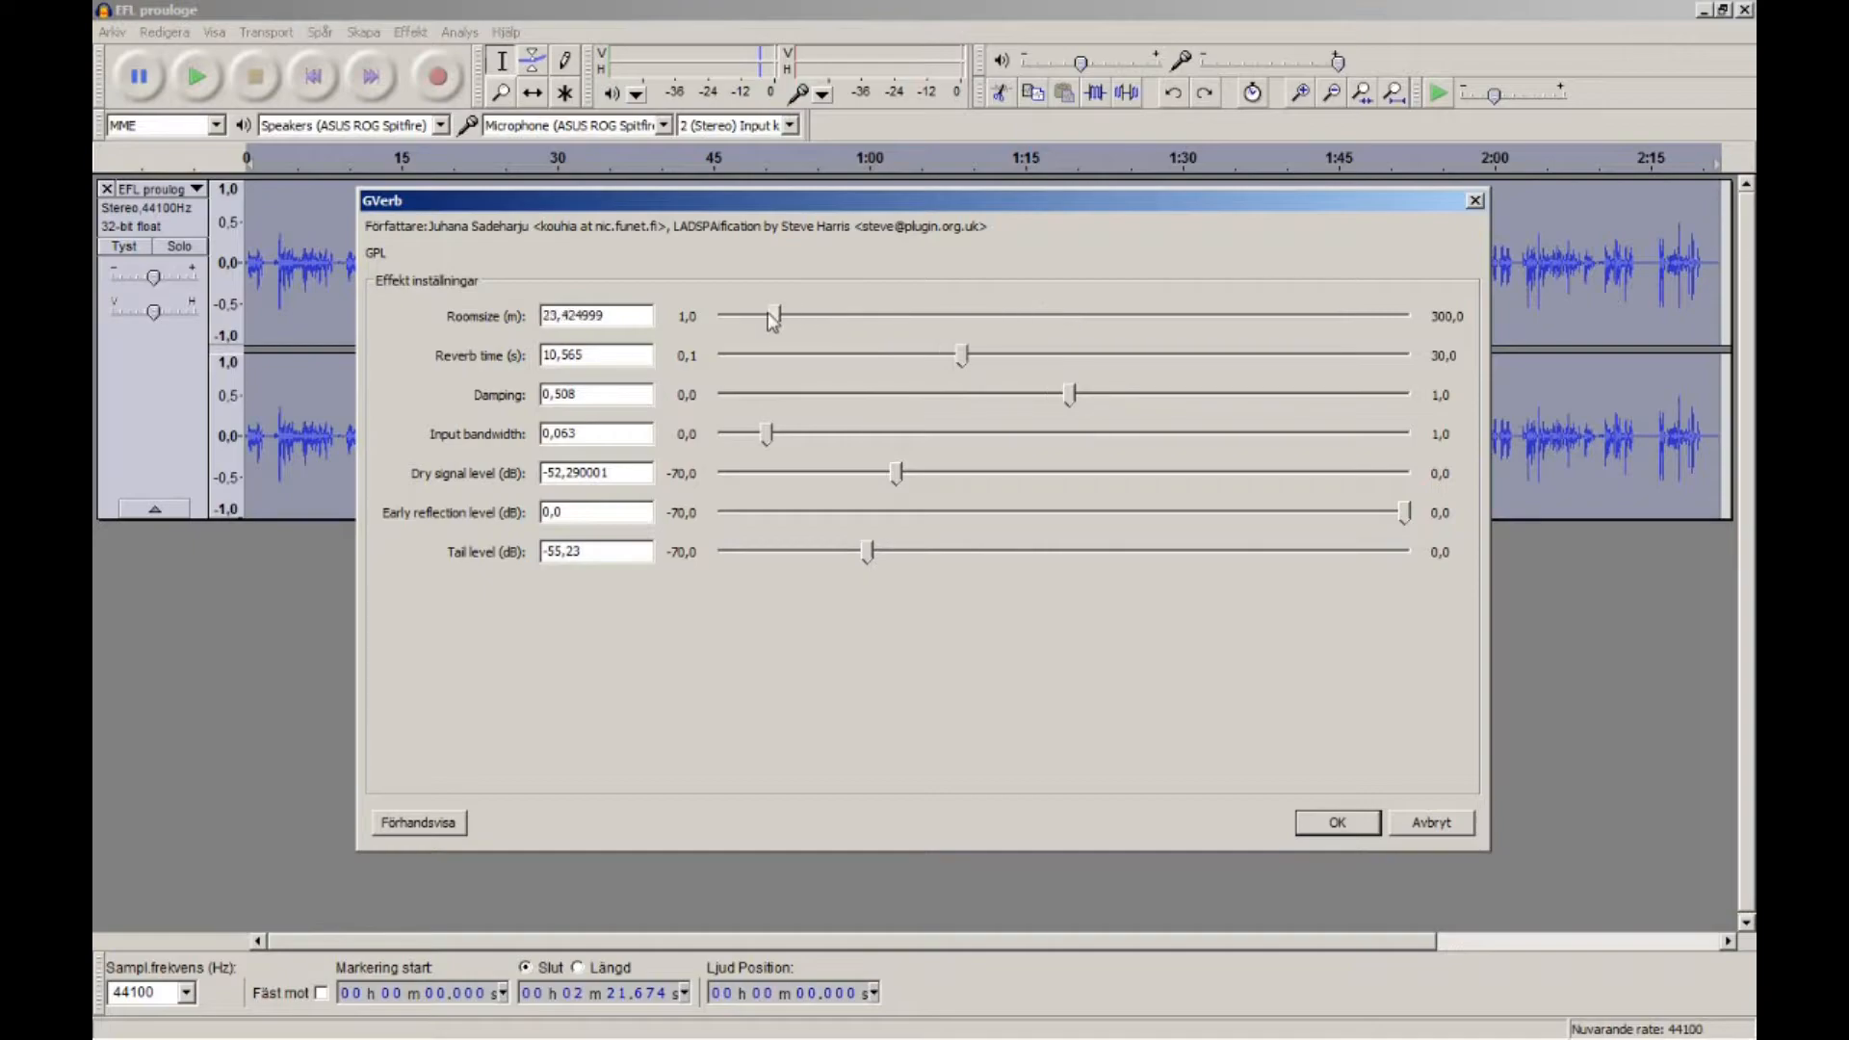
left_click_drag(962, 355, 1407, 356)
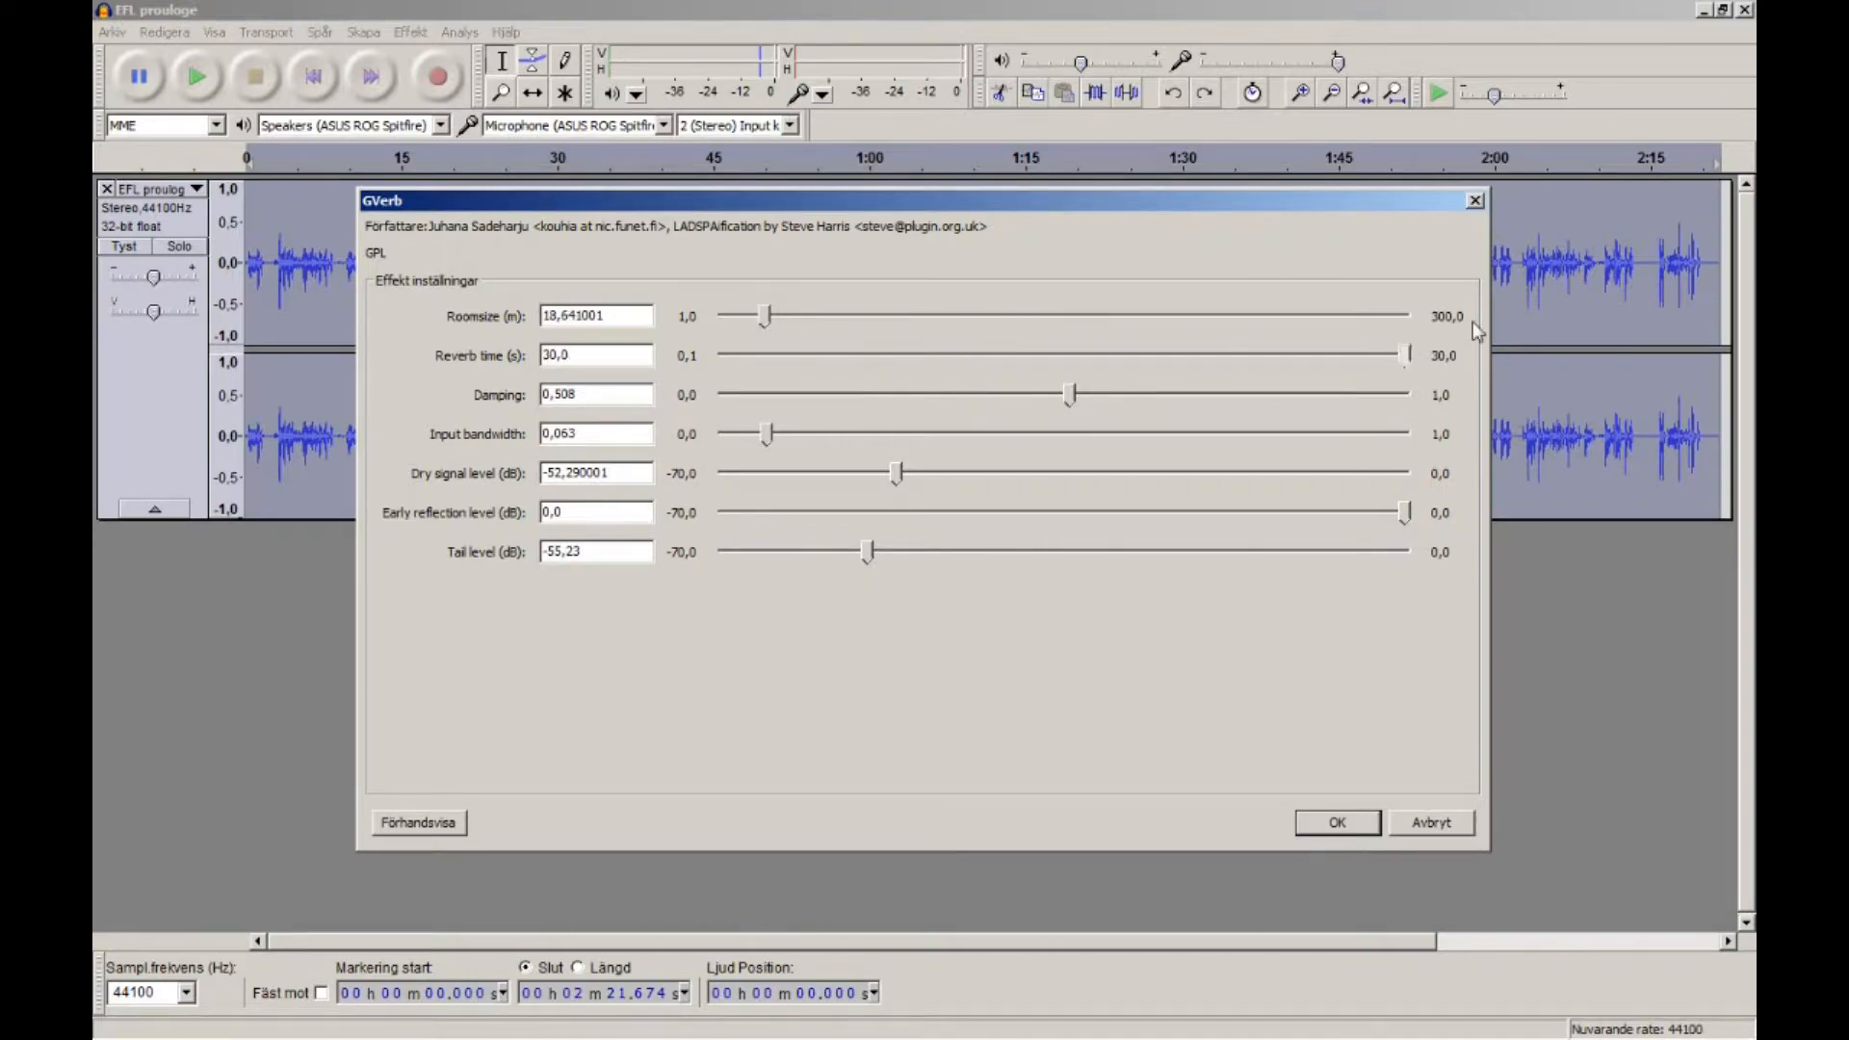
left_click(433, 822)
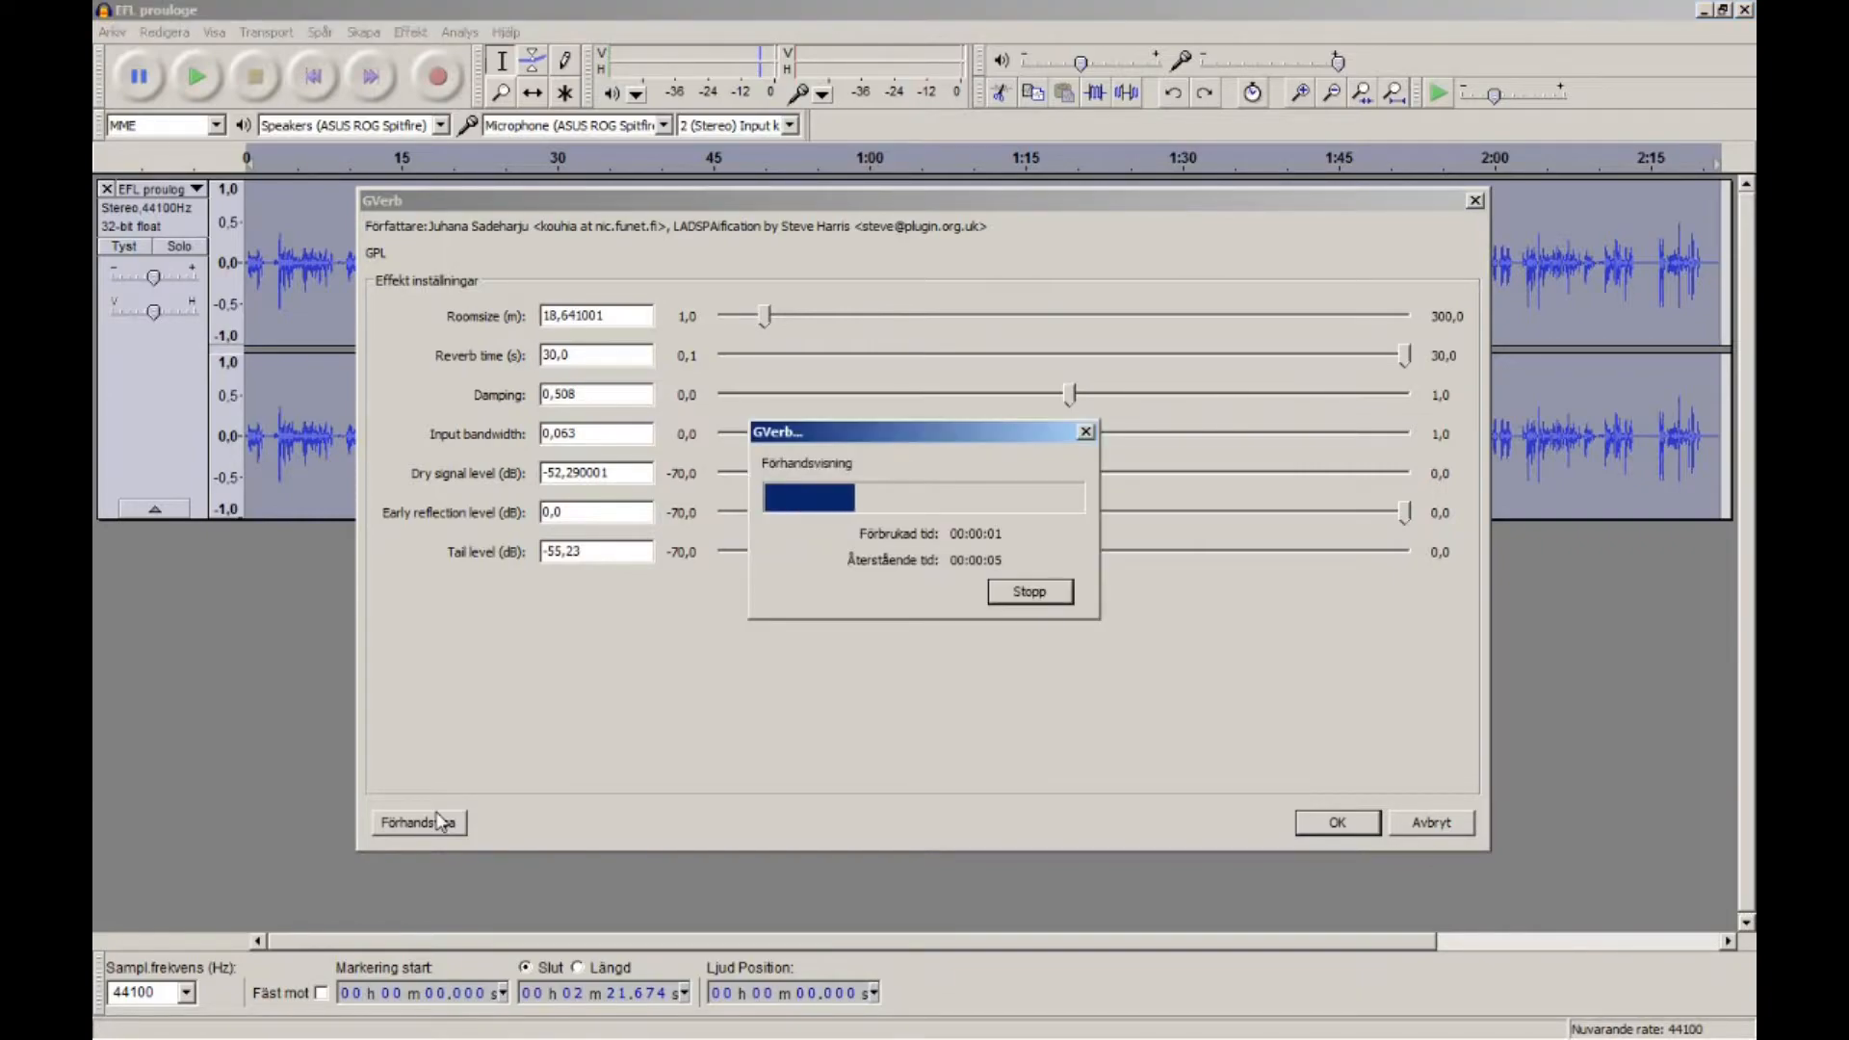
left_click(1058, 598)
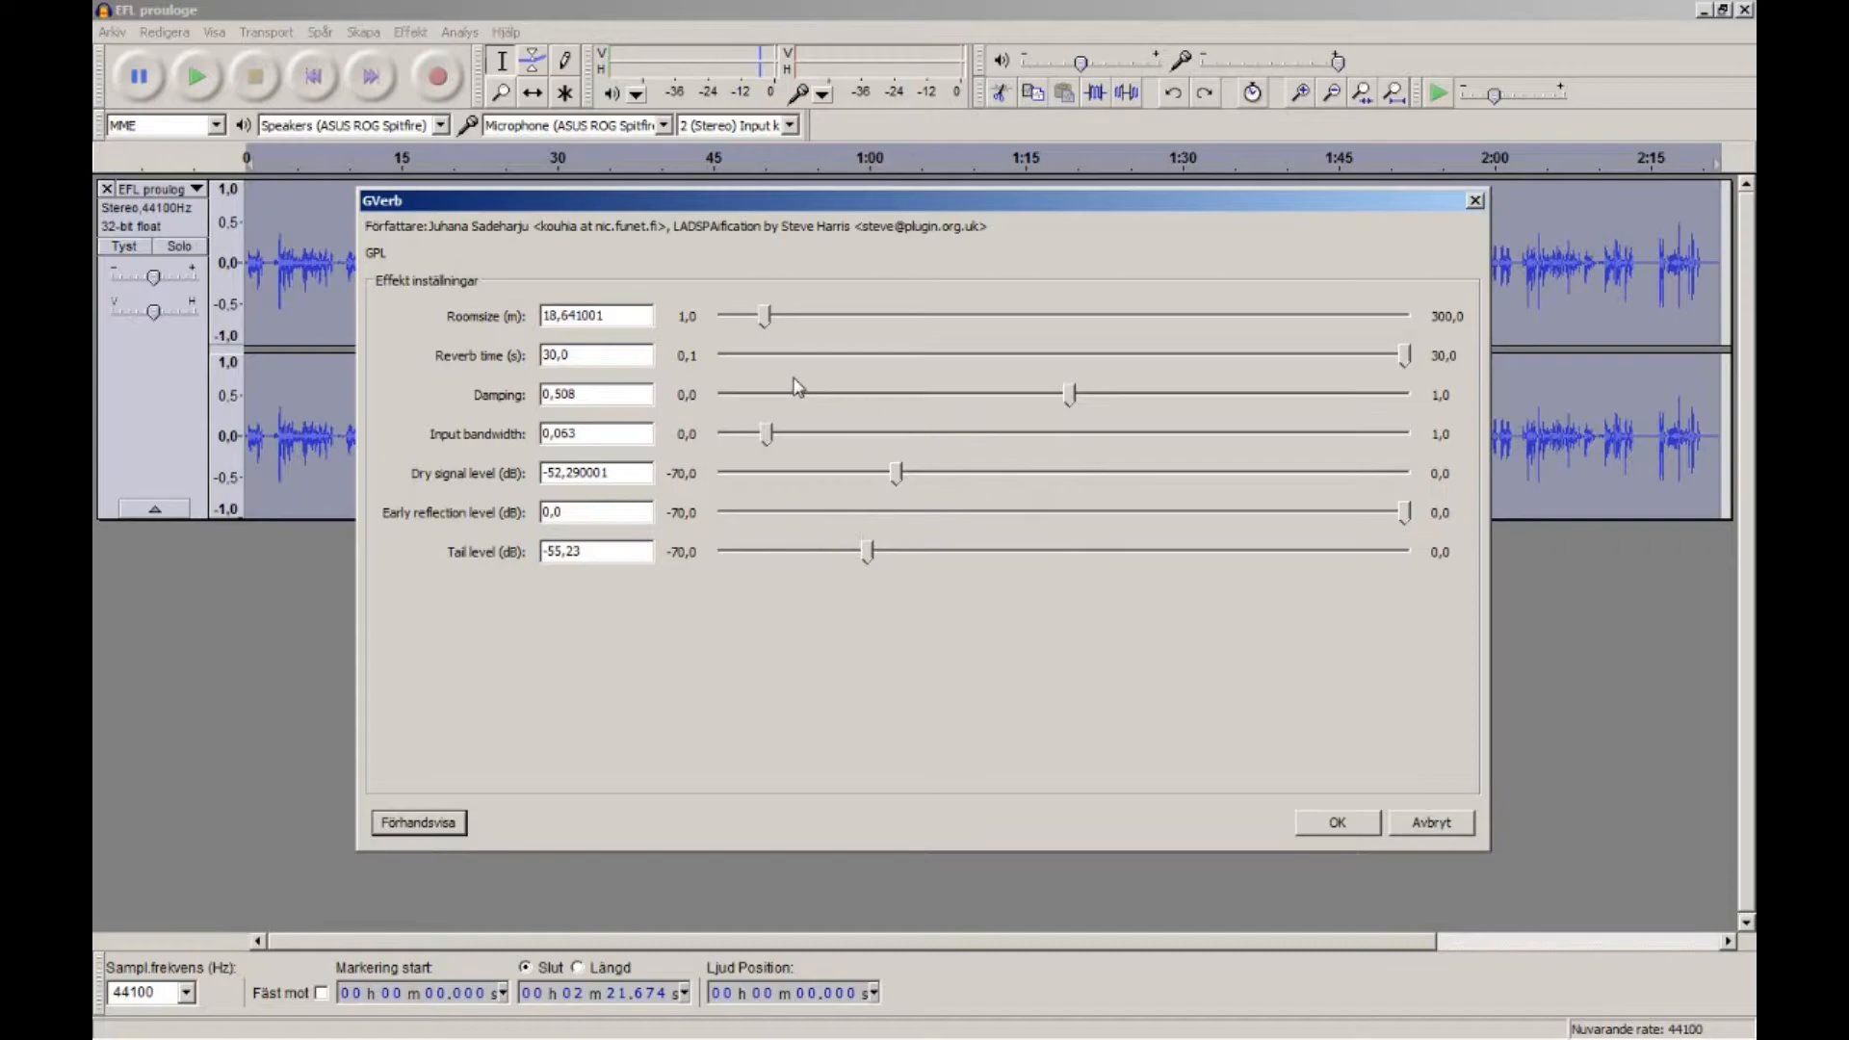
Shorten the reverb time to about 2.07 s and fine-tune damping to 0.521.
left_click_drag(1404, 353, 769, 354)
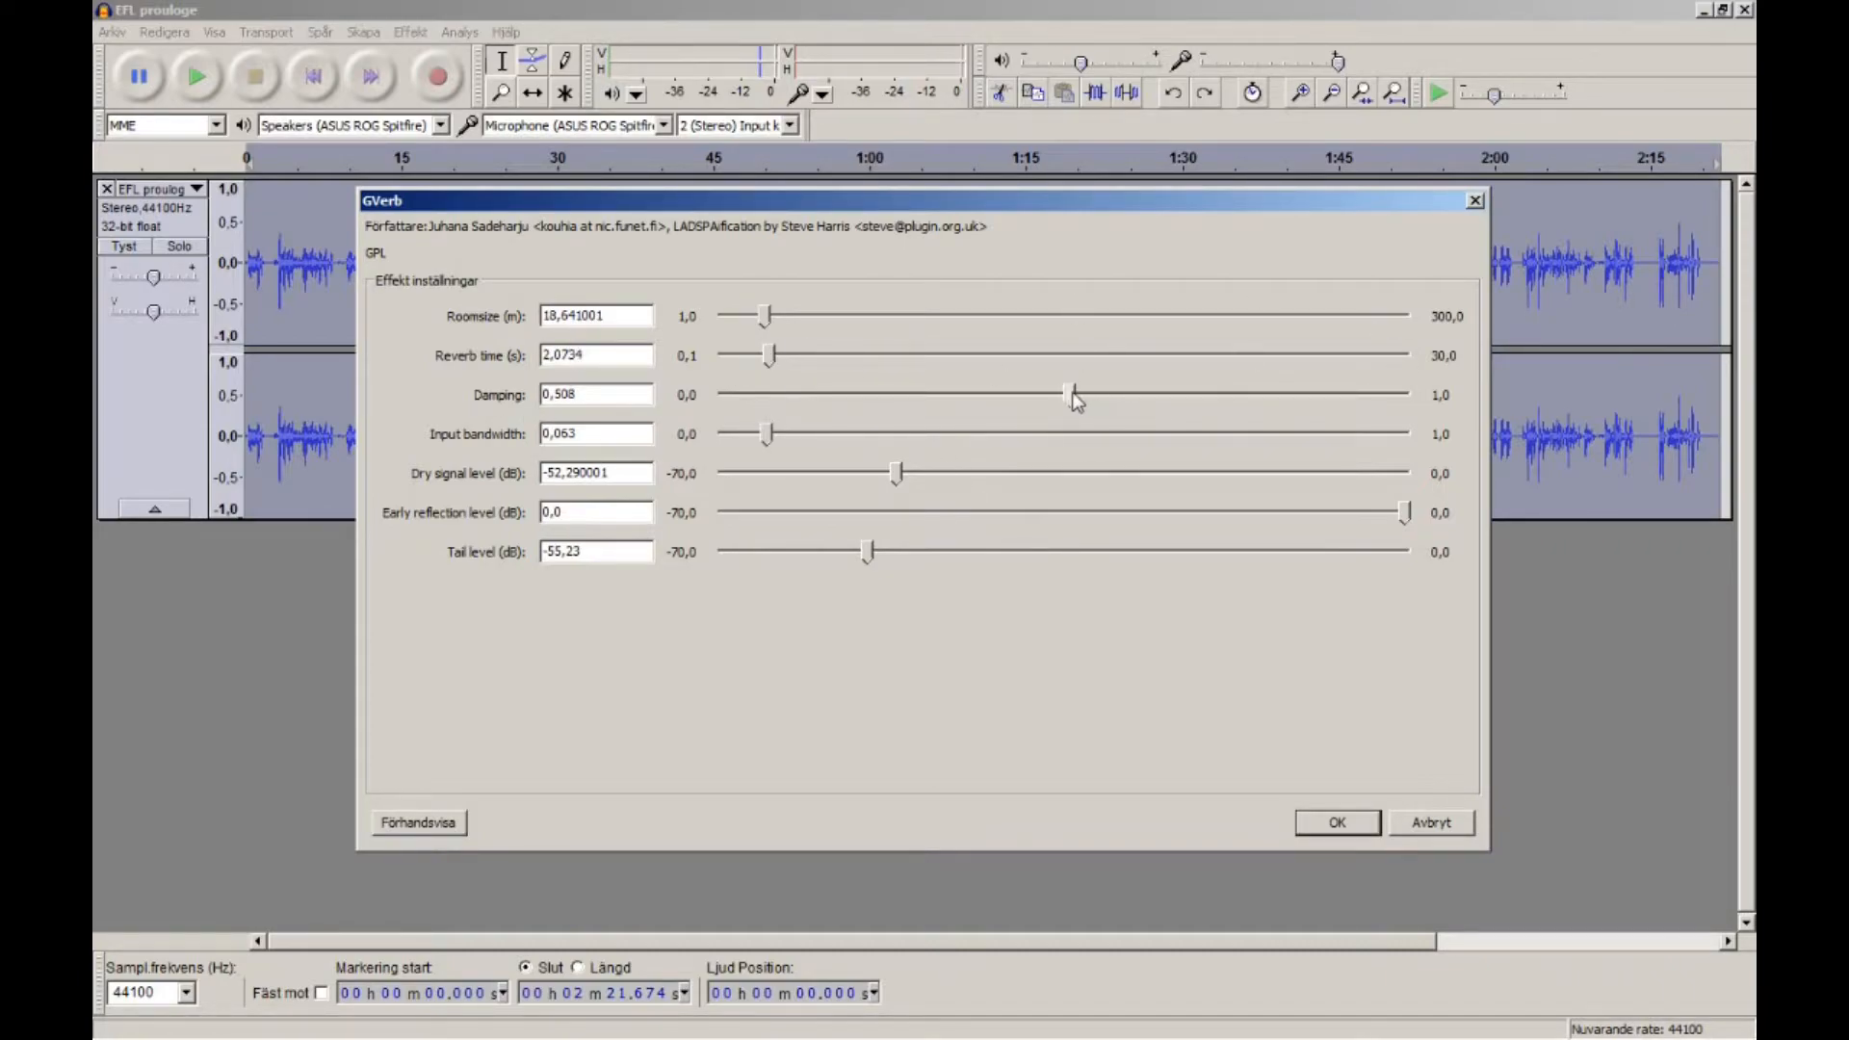
left_click_drag(1072, 395, 1107, 401)
left_click_drag(1096, 395, 1084, 396)
Preview with input bandwidth at 1.0, then drop it back to about 0.046.
left_click_drag(772, 433, 1409, 434)
left_click(433, 825)
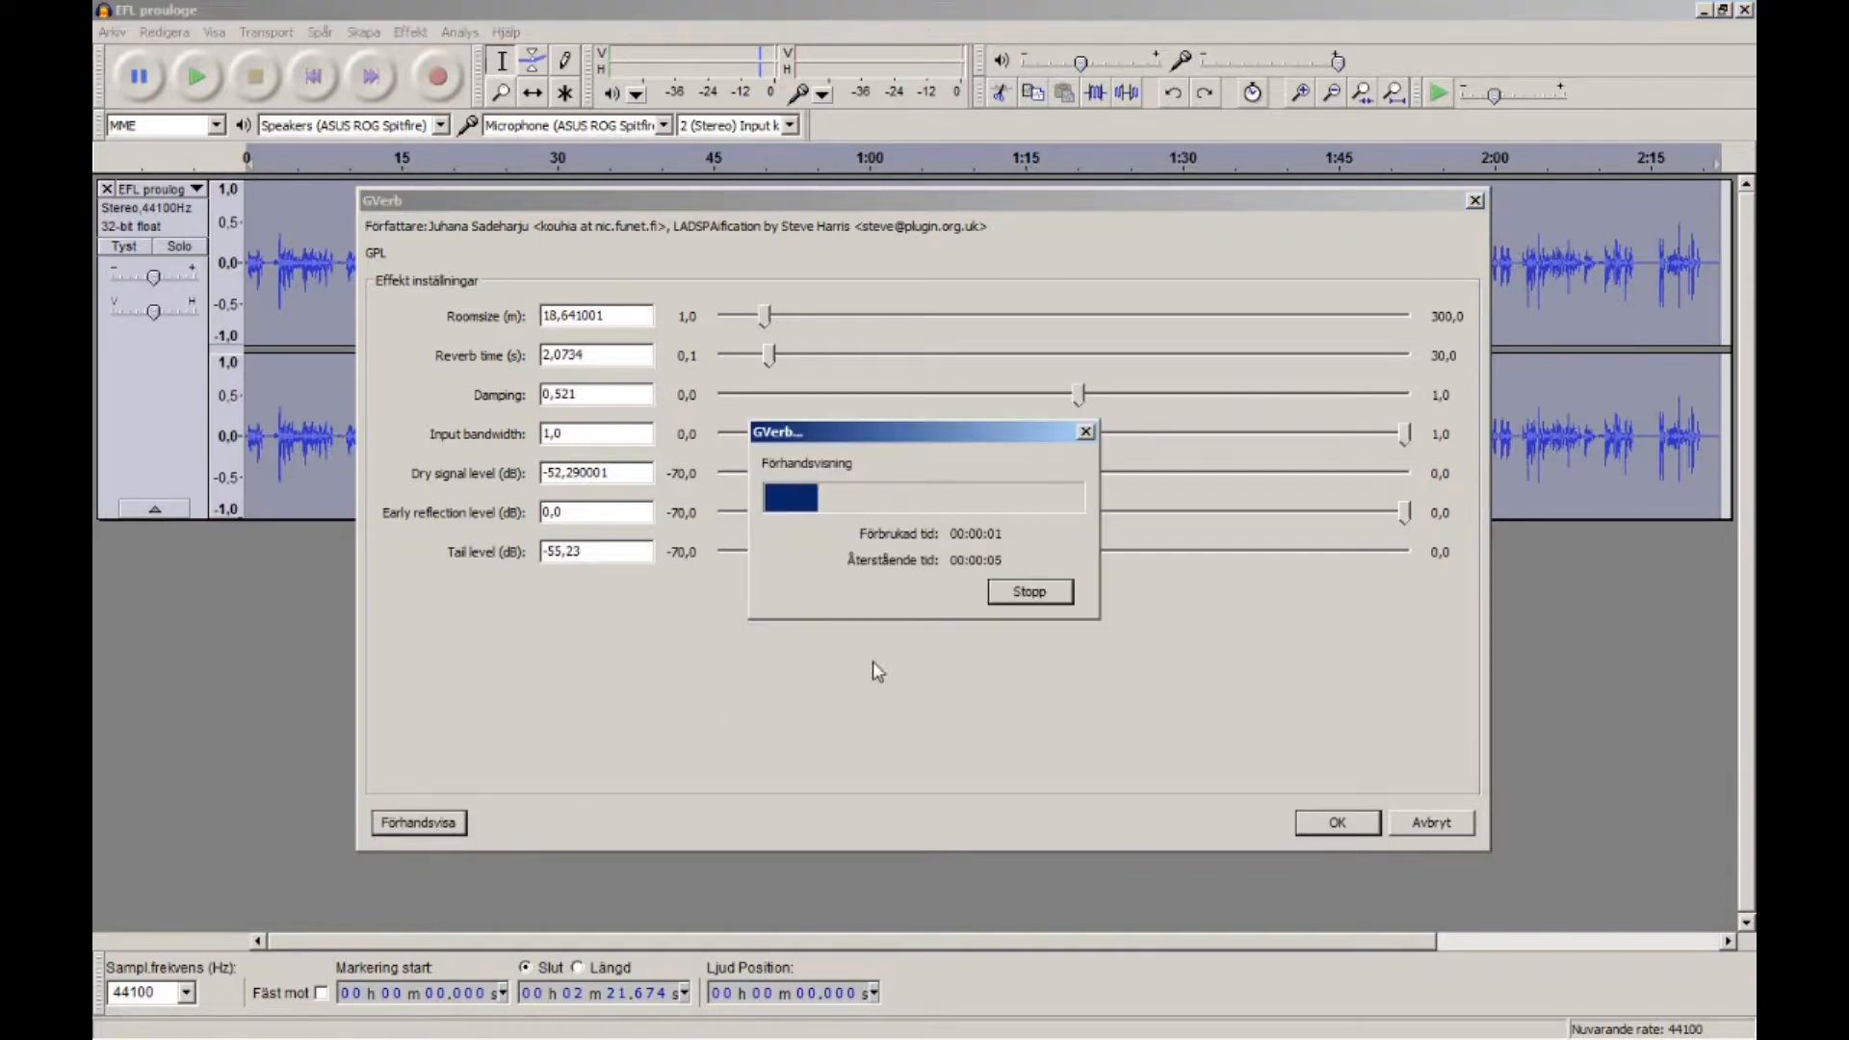
left_click(1049, 596)
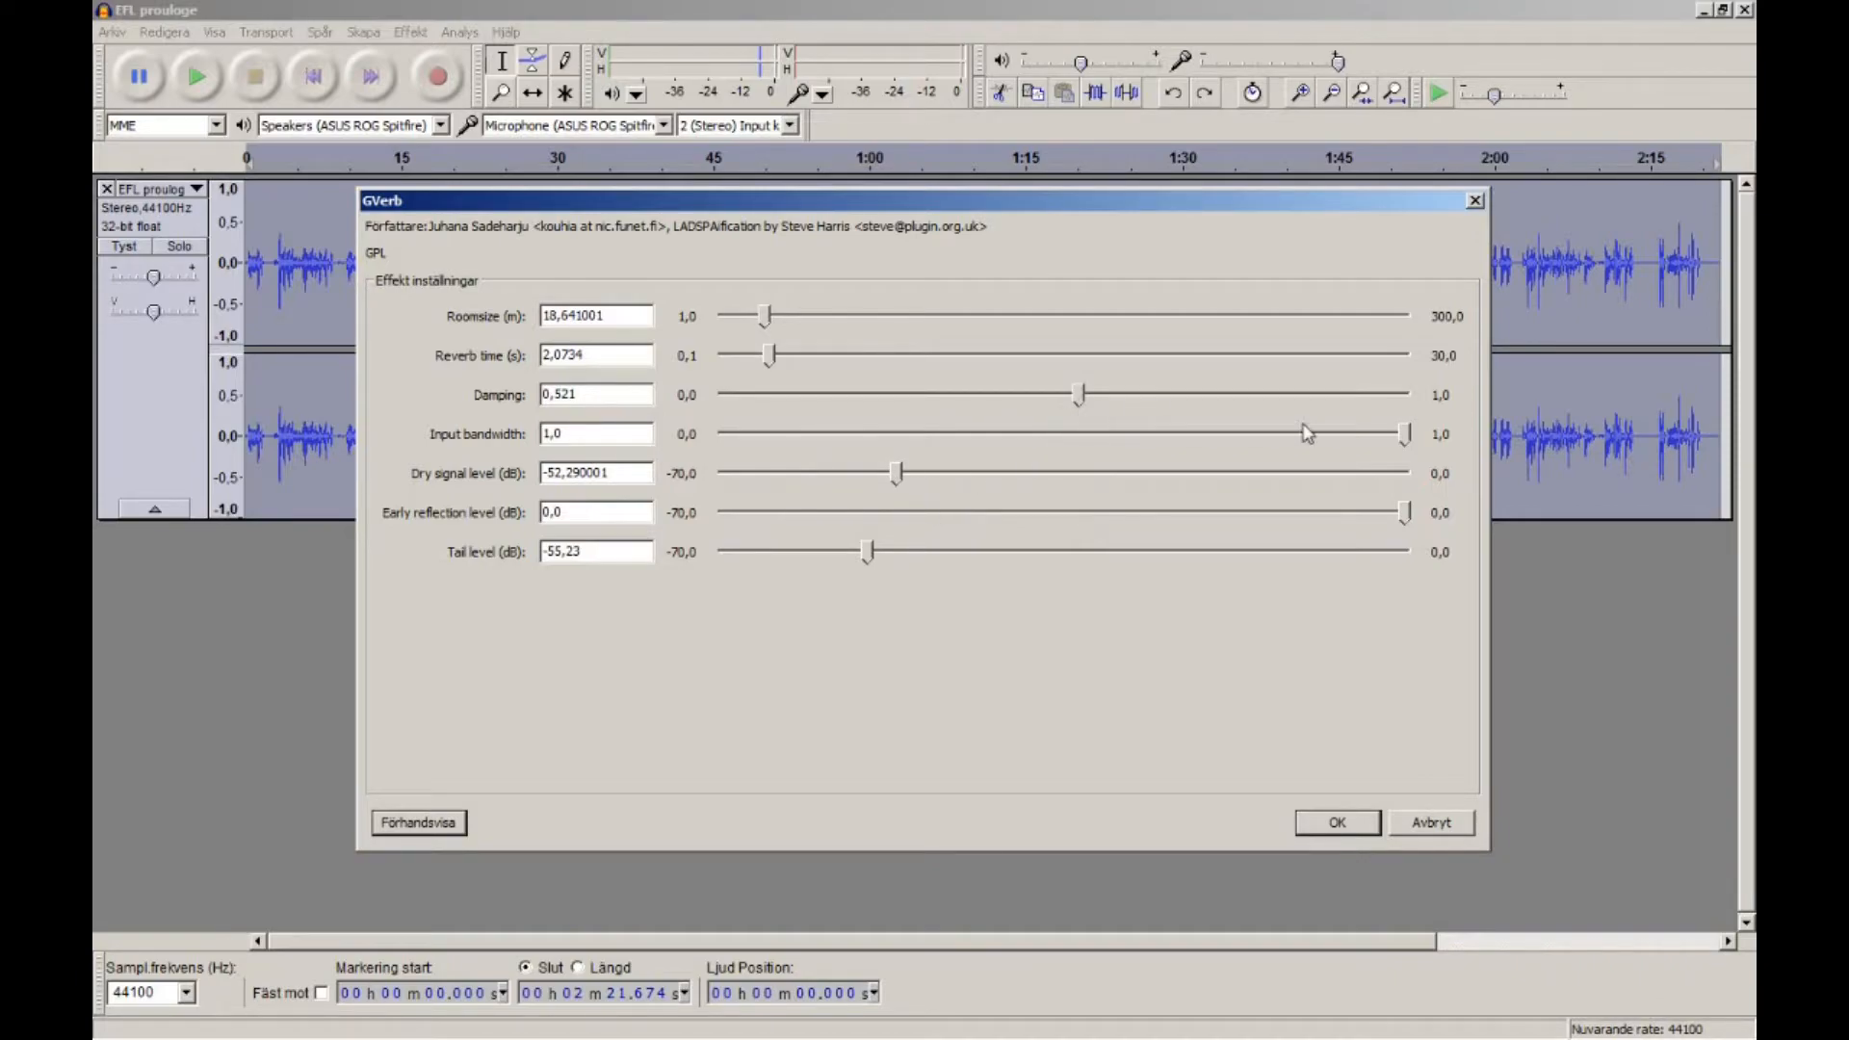
left_click_drag(1403, 434, 760, 433)
left_click_drag(758, 433, 762, 433)
Nudge input bandwidth to 0.053, then preview dry signal at about -33 dB, fully down and at 0 dB.
left_click_drag(754, 437, 764, 436)
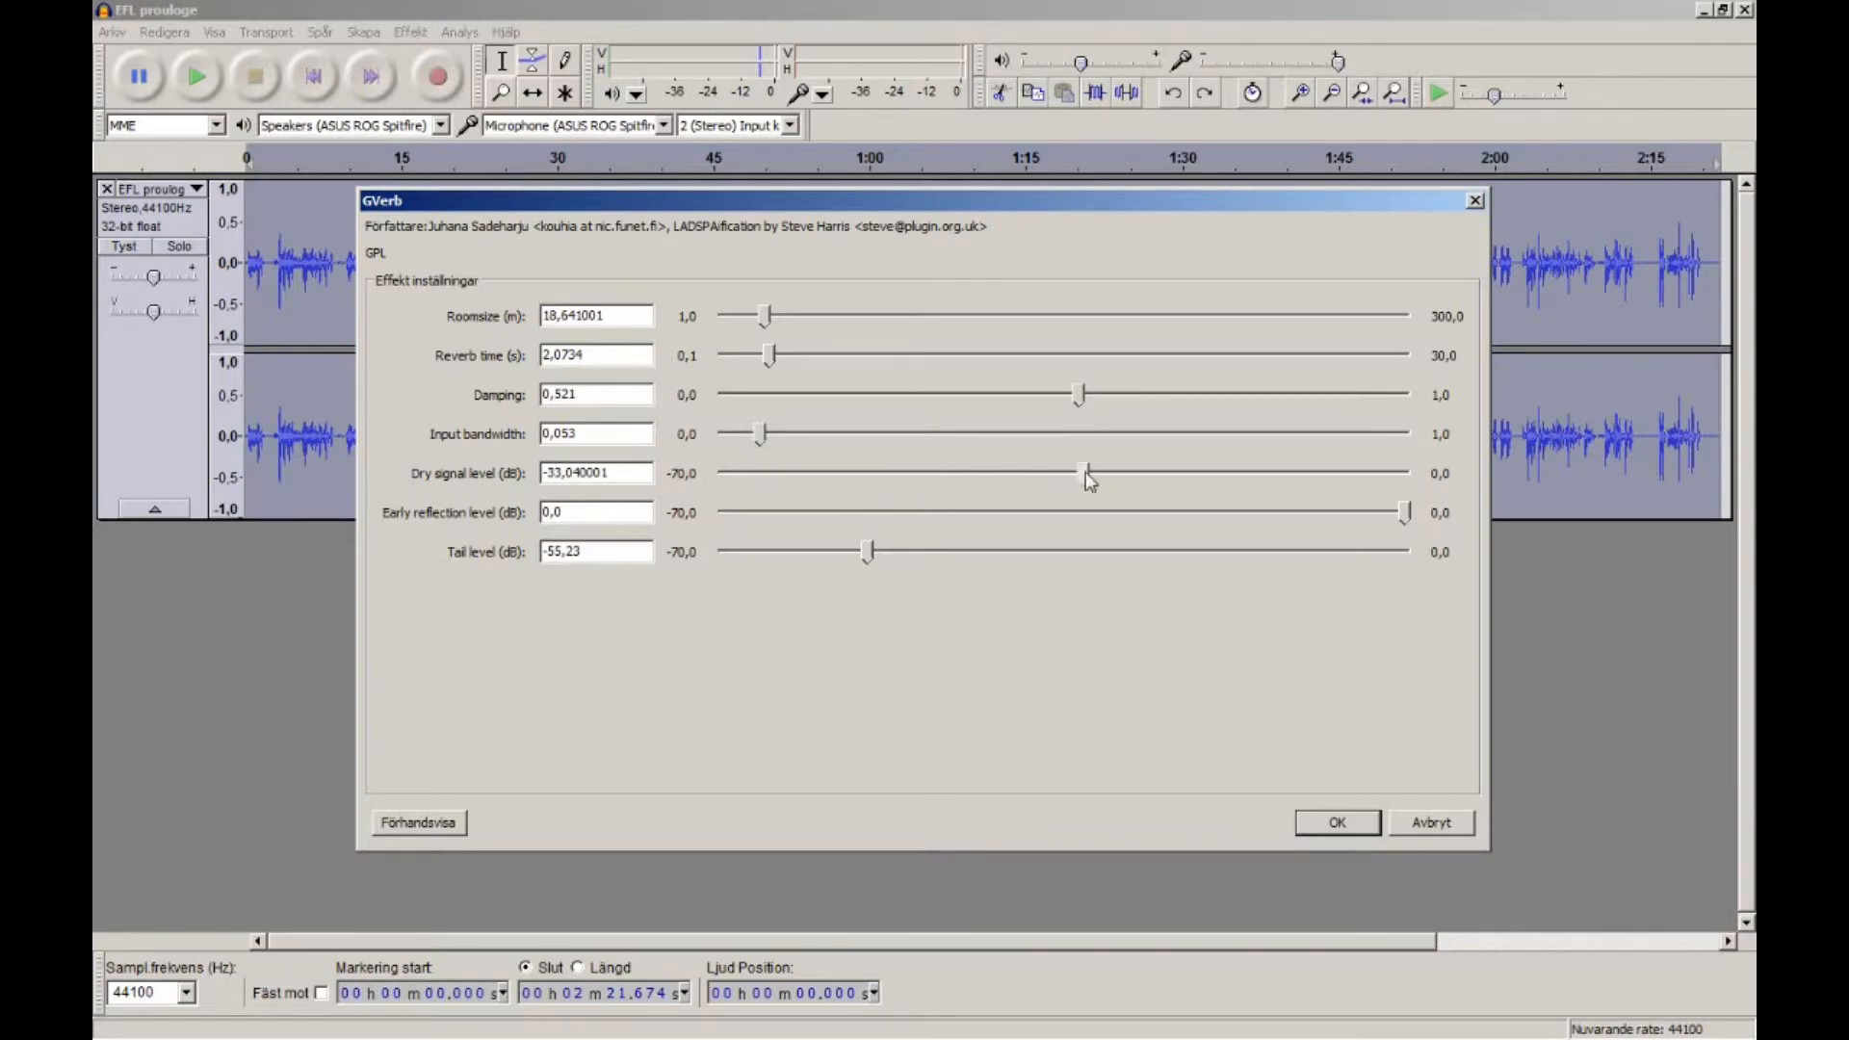
left_click_drag(898, 474, 1083, 473)
left_click(419, 822)
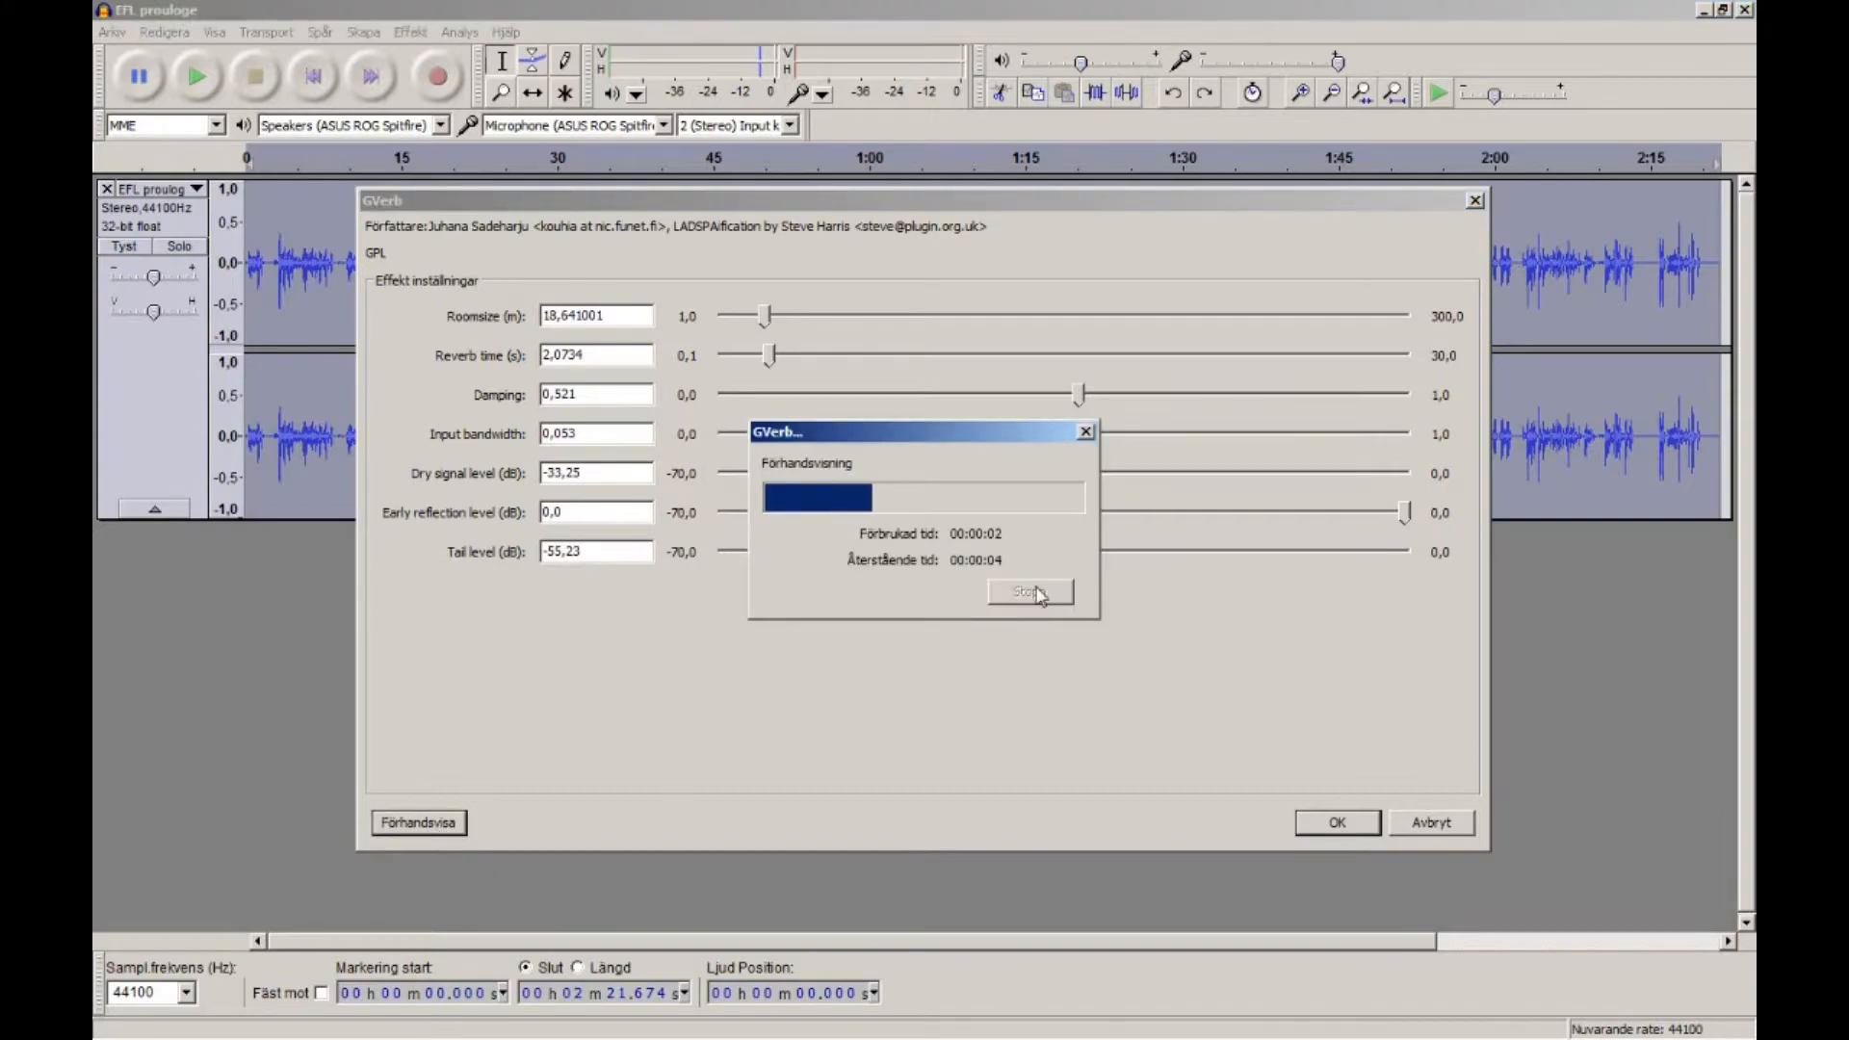
left_click(1037, 595)
left_click_drag(1081, 472, 722, 473)
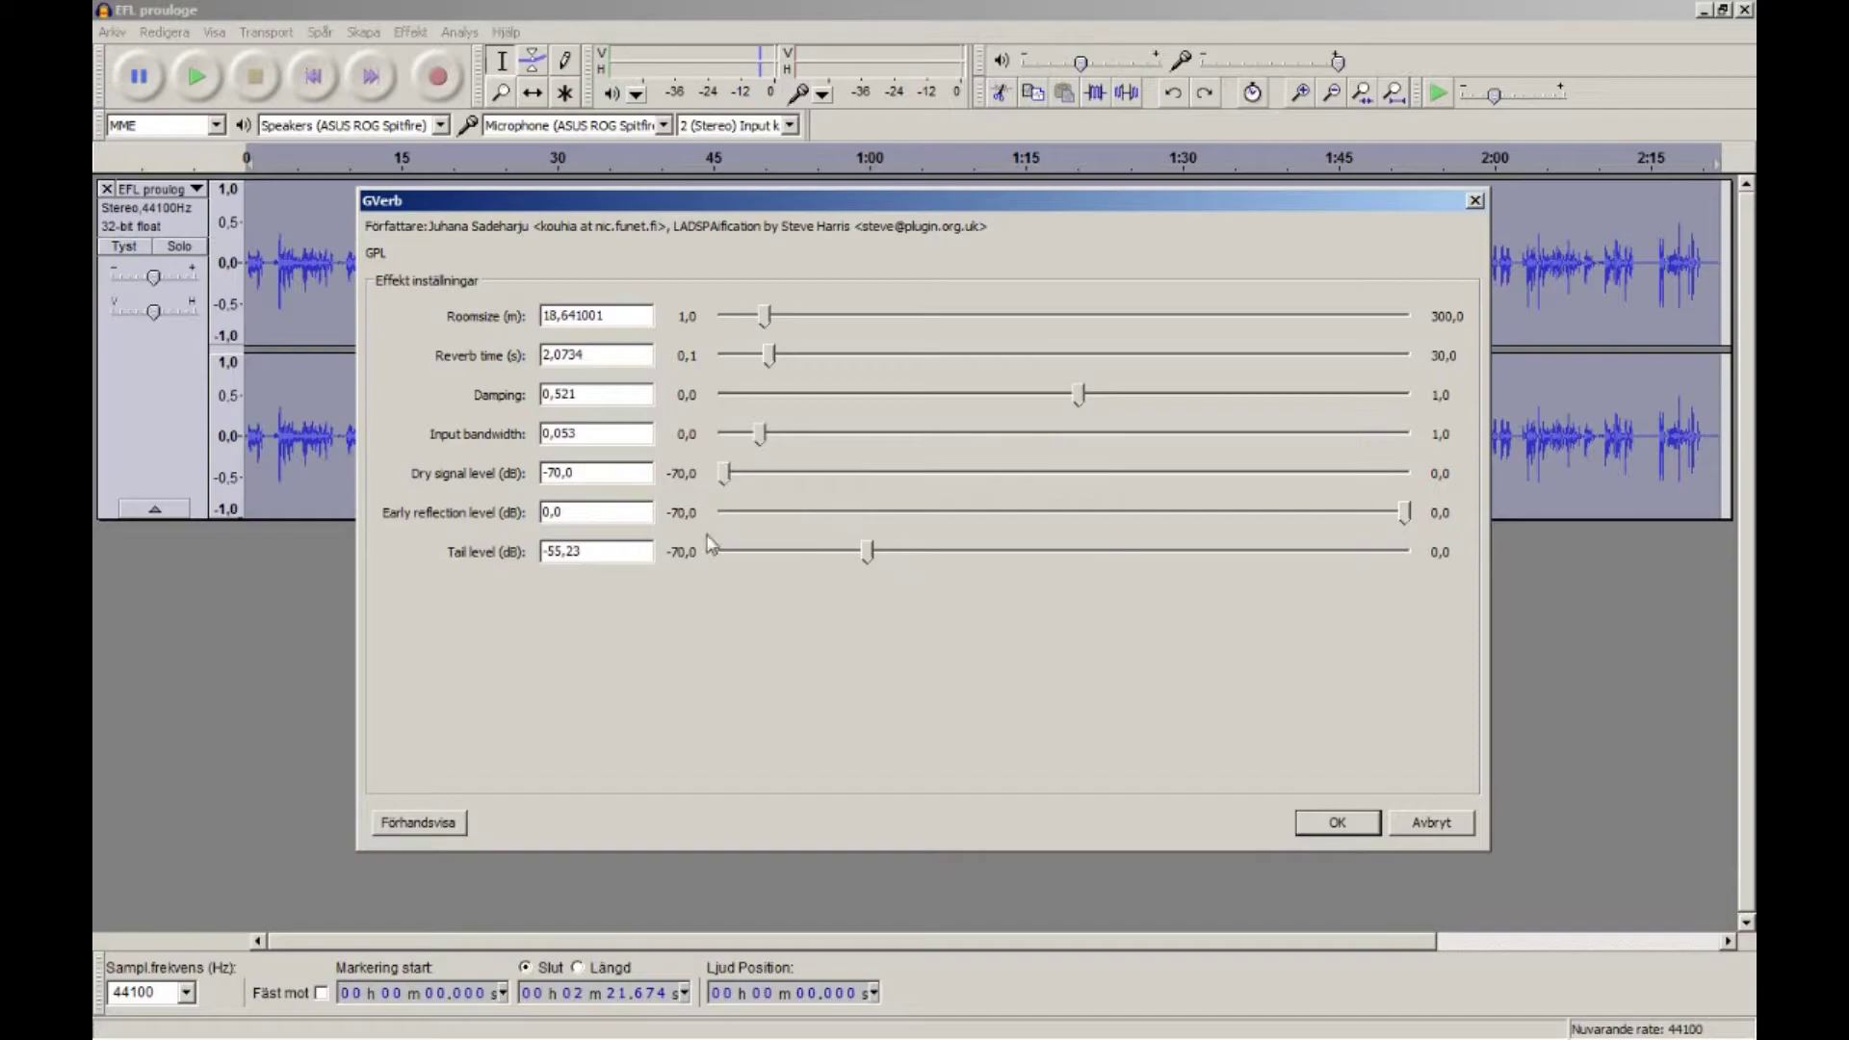
left_click(418, 821)
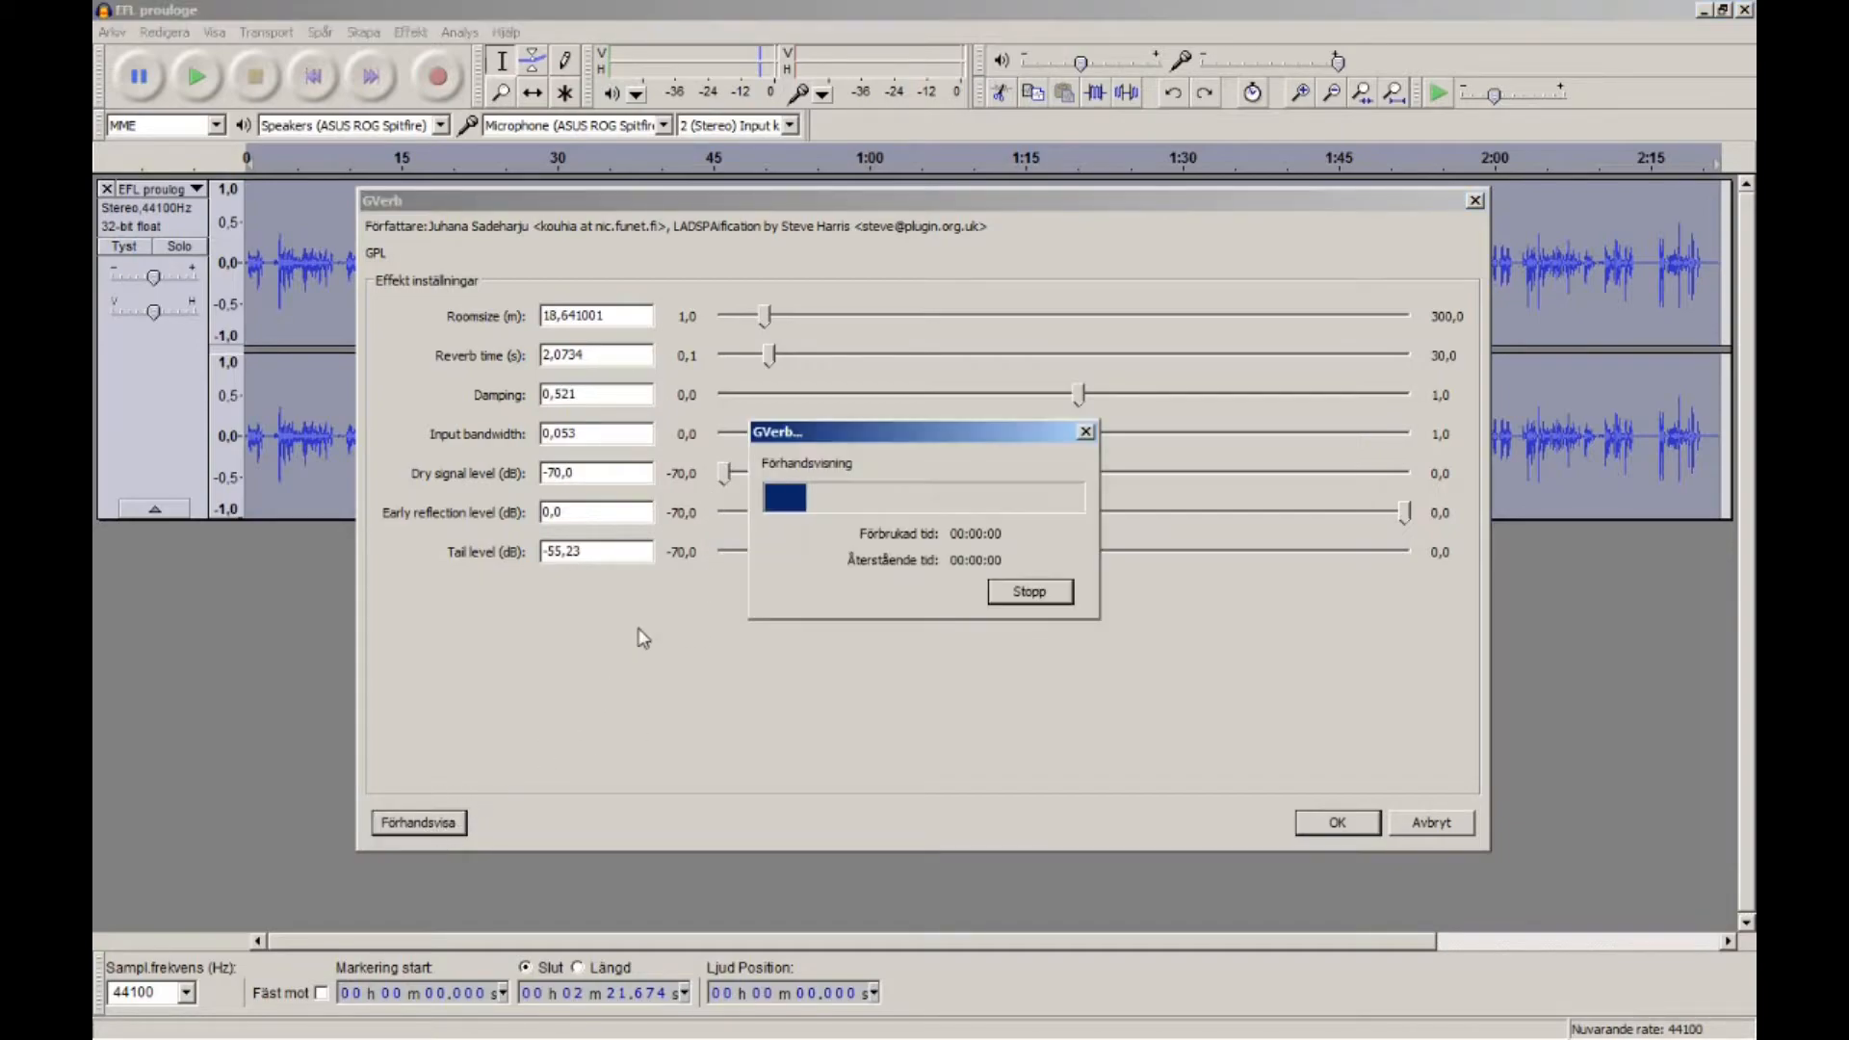
left_click(1029, 593)
left_click_drag(729, 472, 1408, 472)
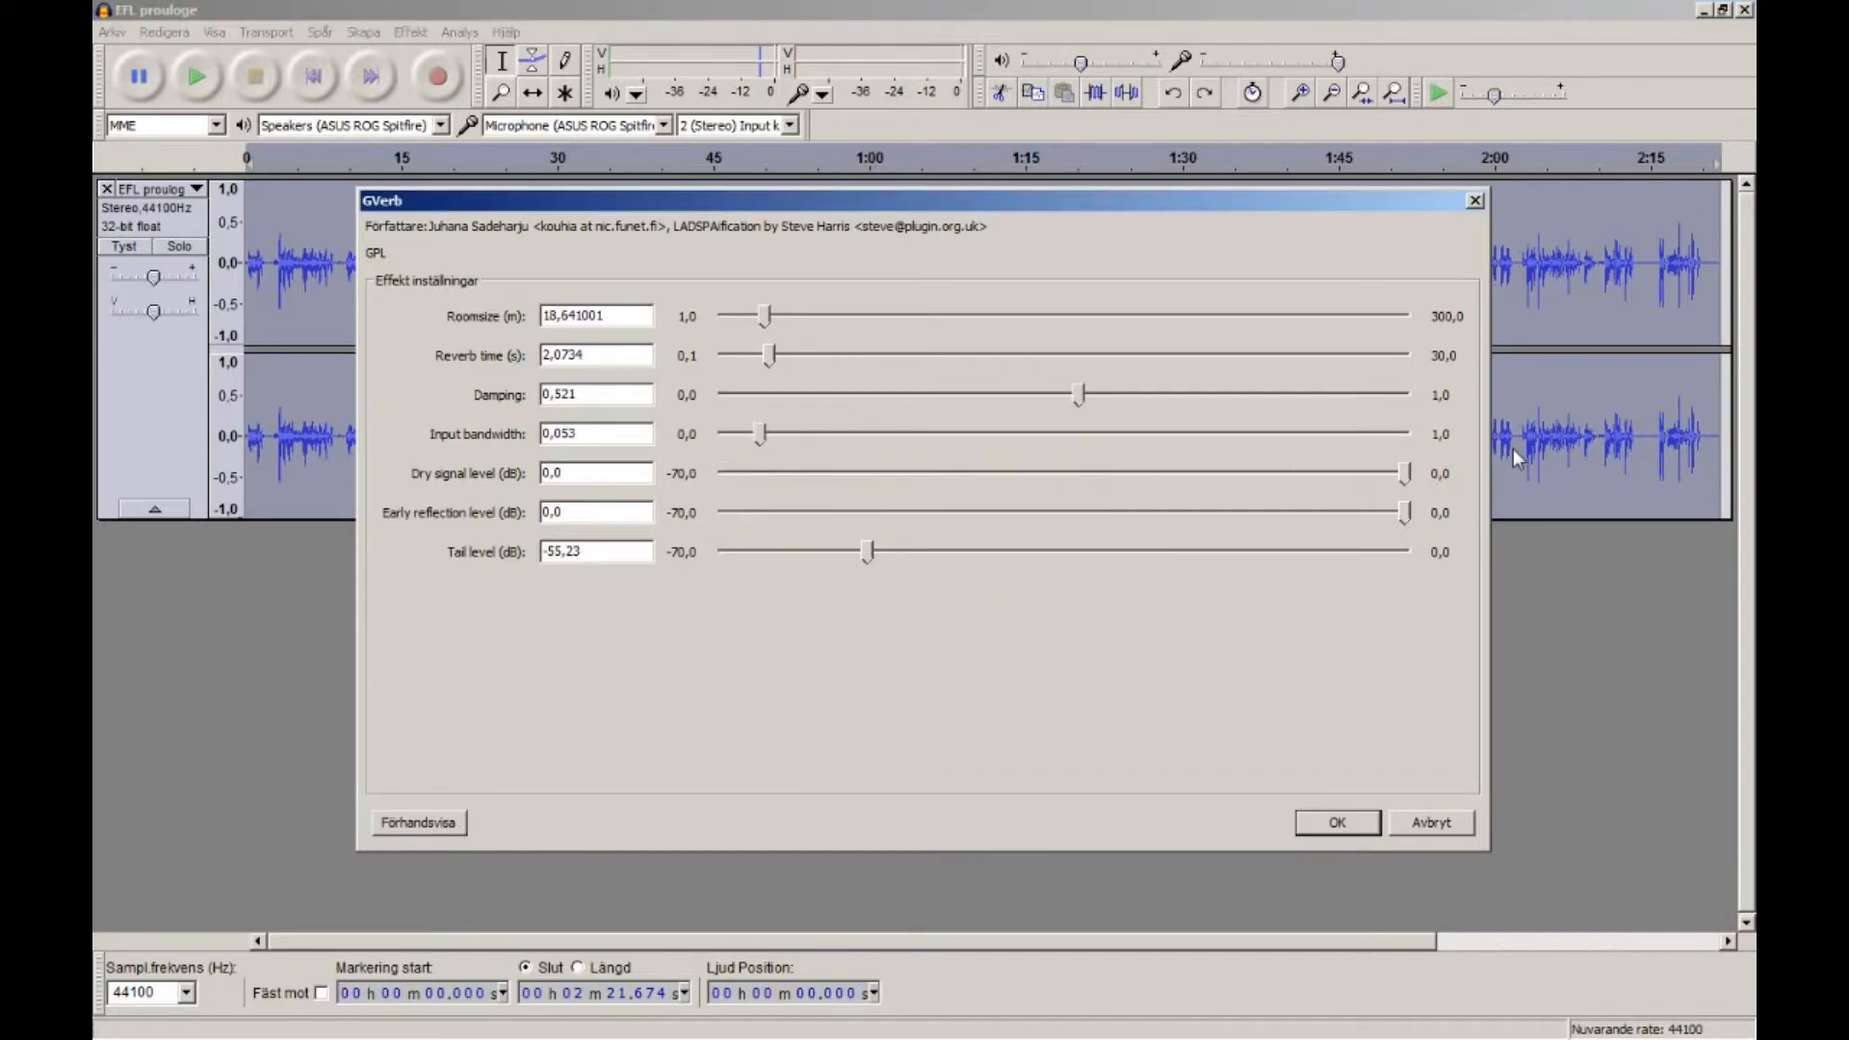
left_click(425, 828)
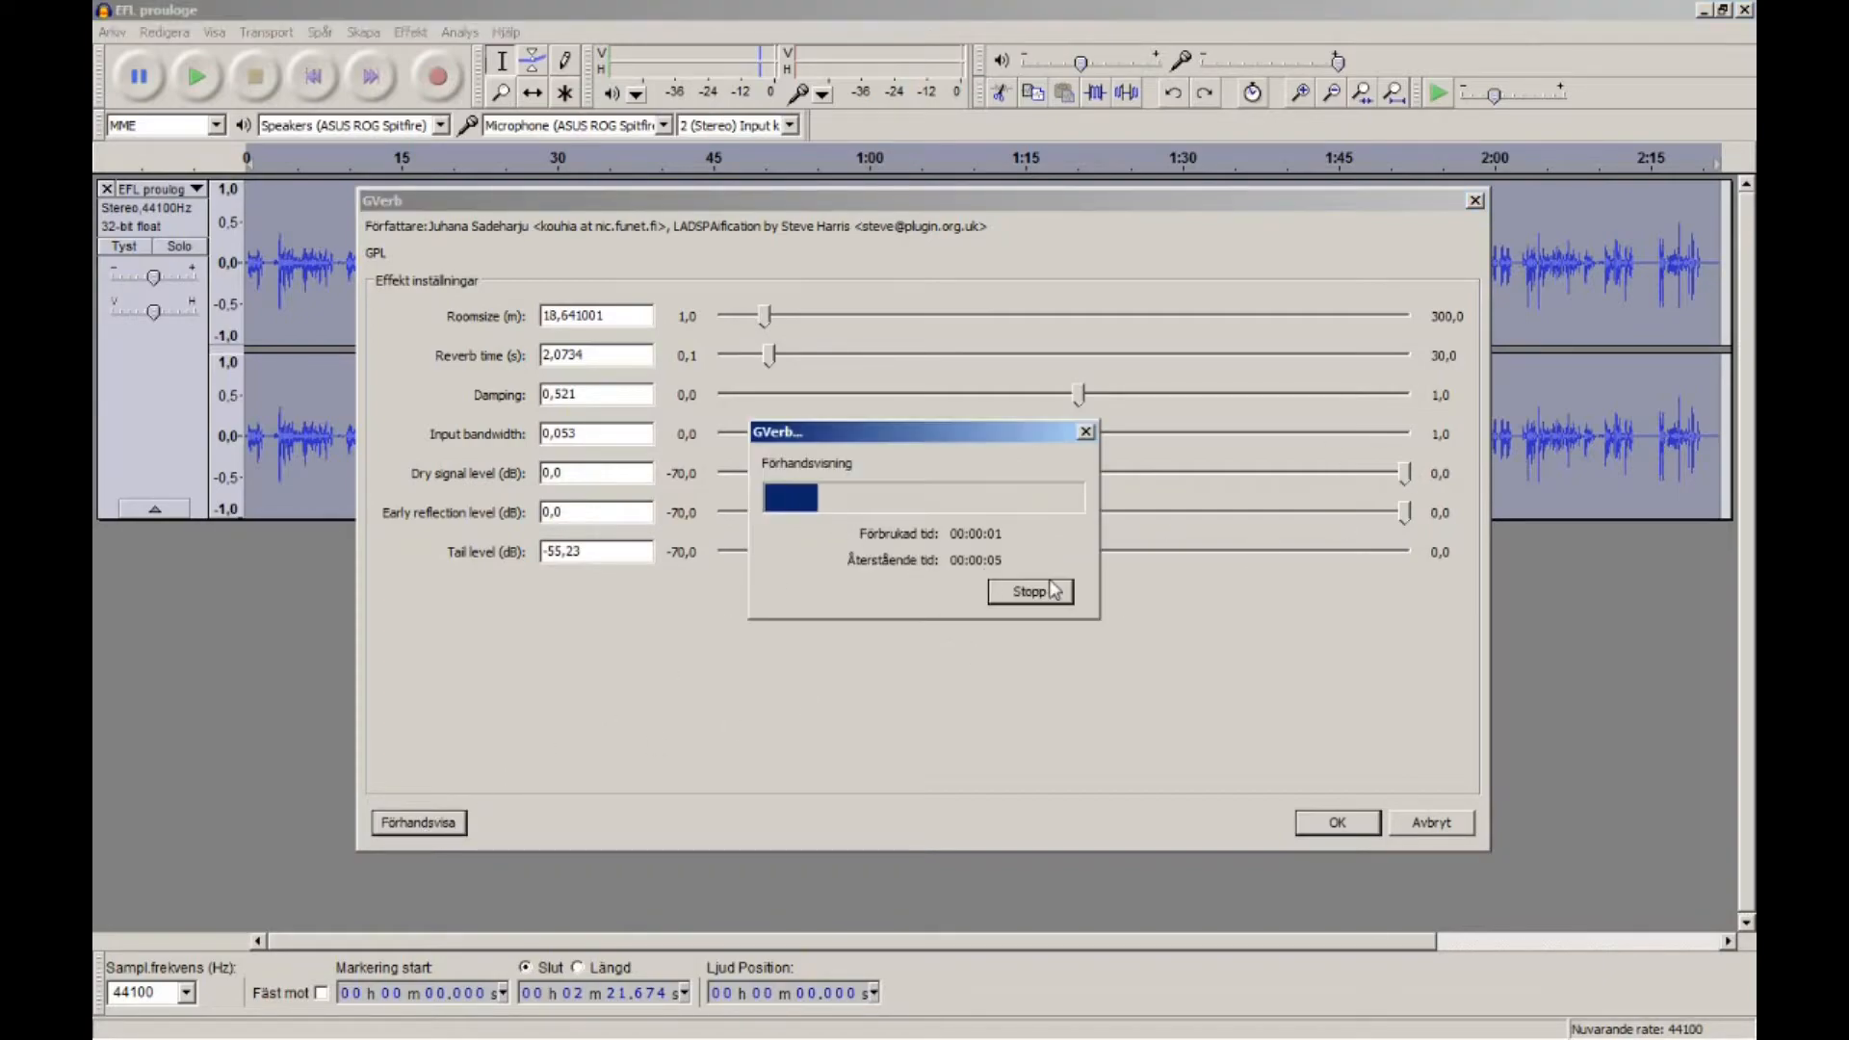
left_click(1030, 592)
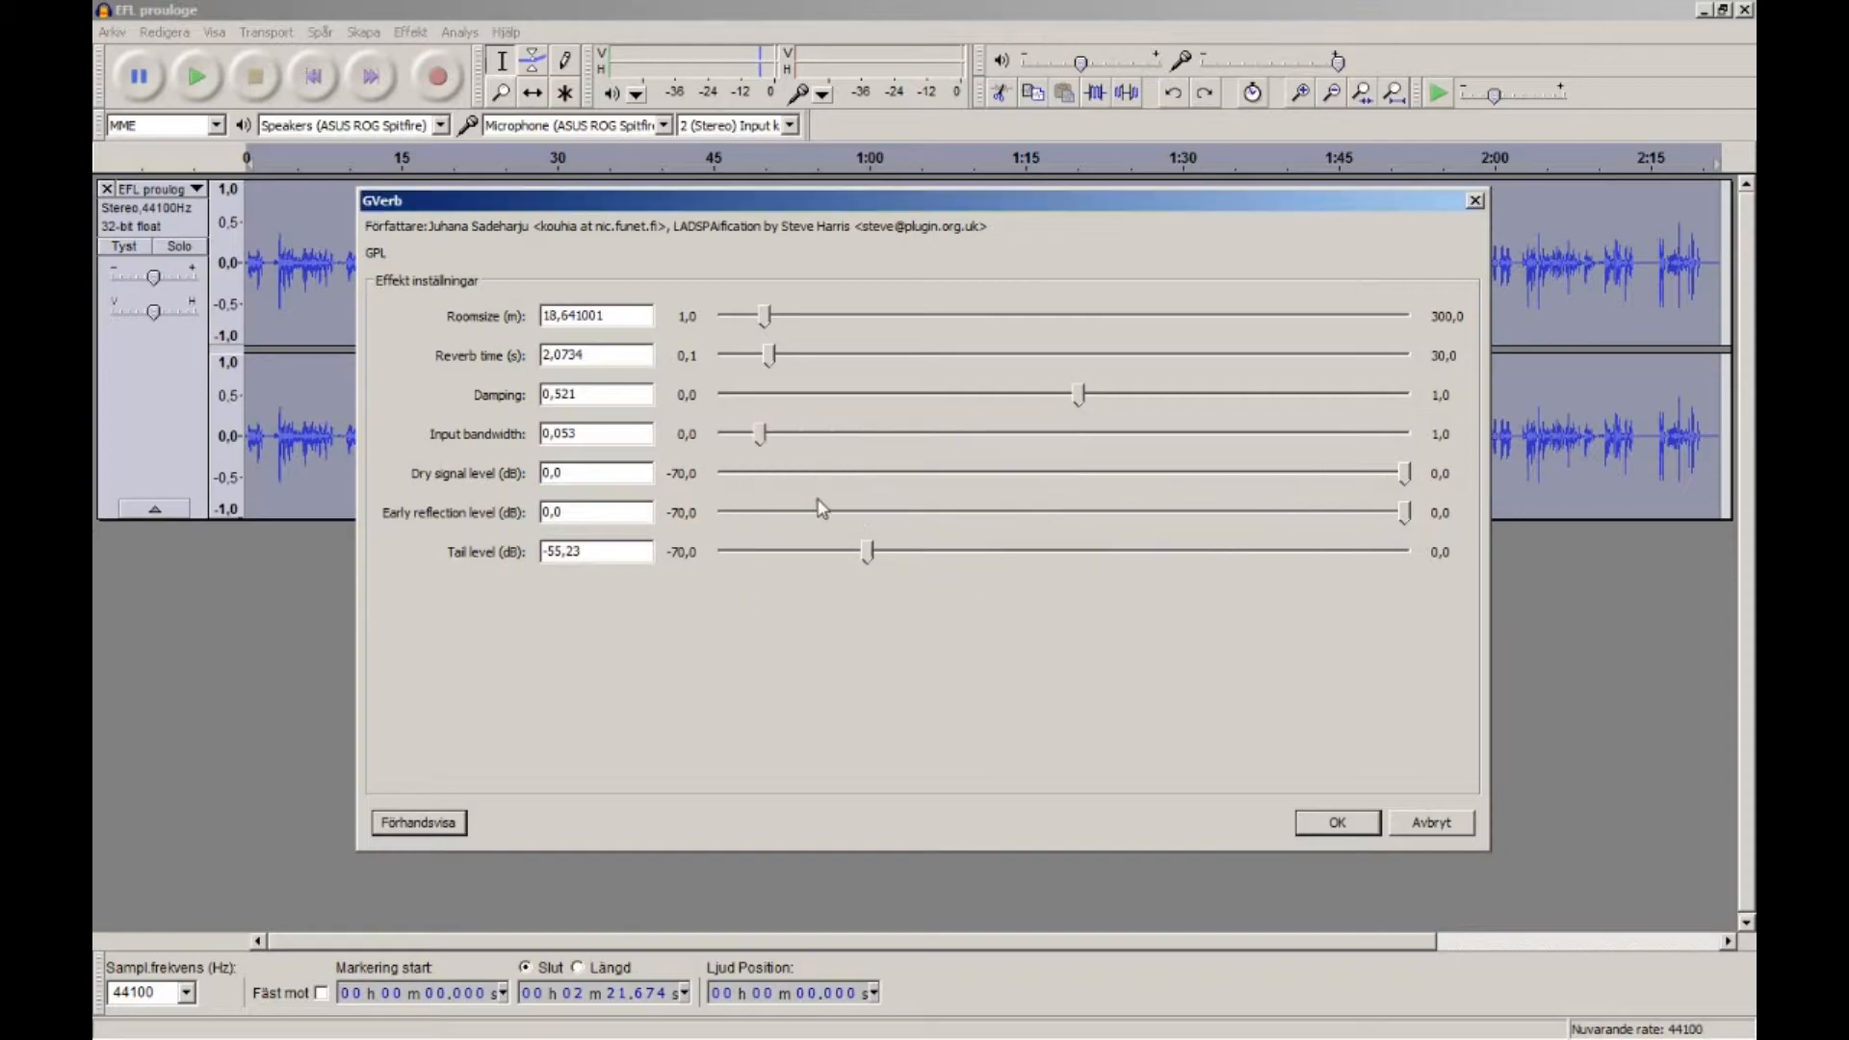
Preview a slightly lowered dry signal, then settle the dry signal level at about -17.85 dB.
left_click(1405, 474)
left_click_drag(1408, 473, 1354, 473)
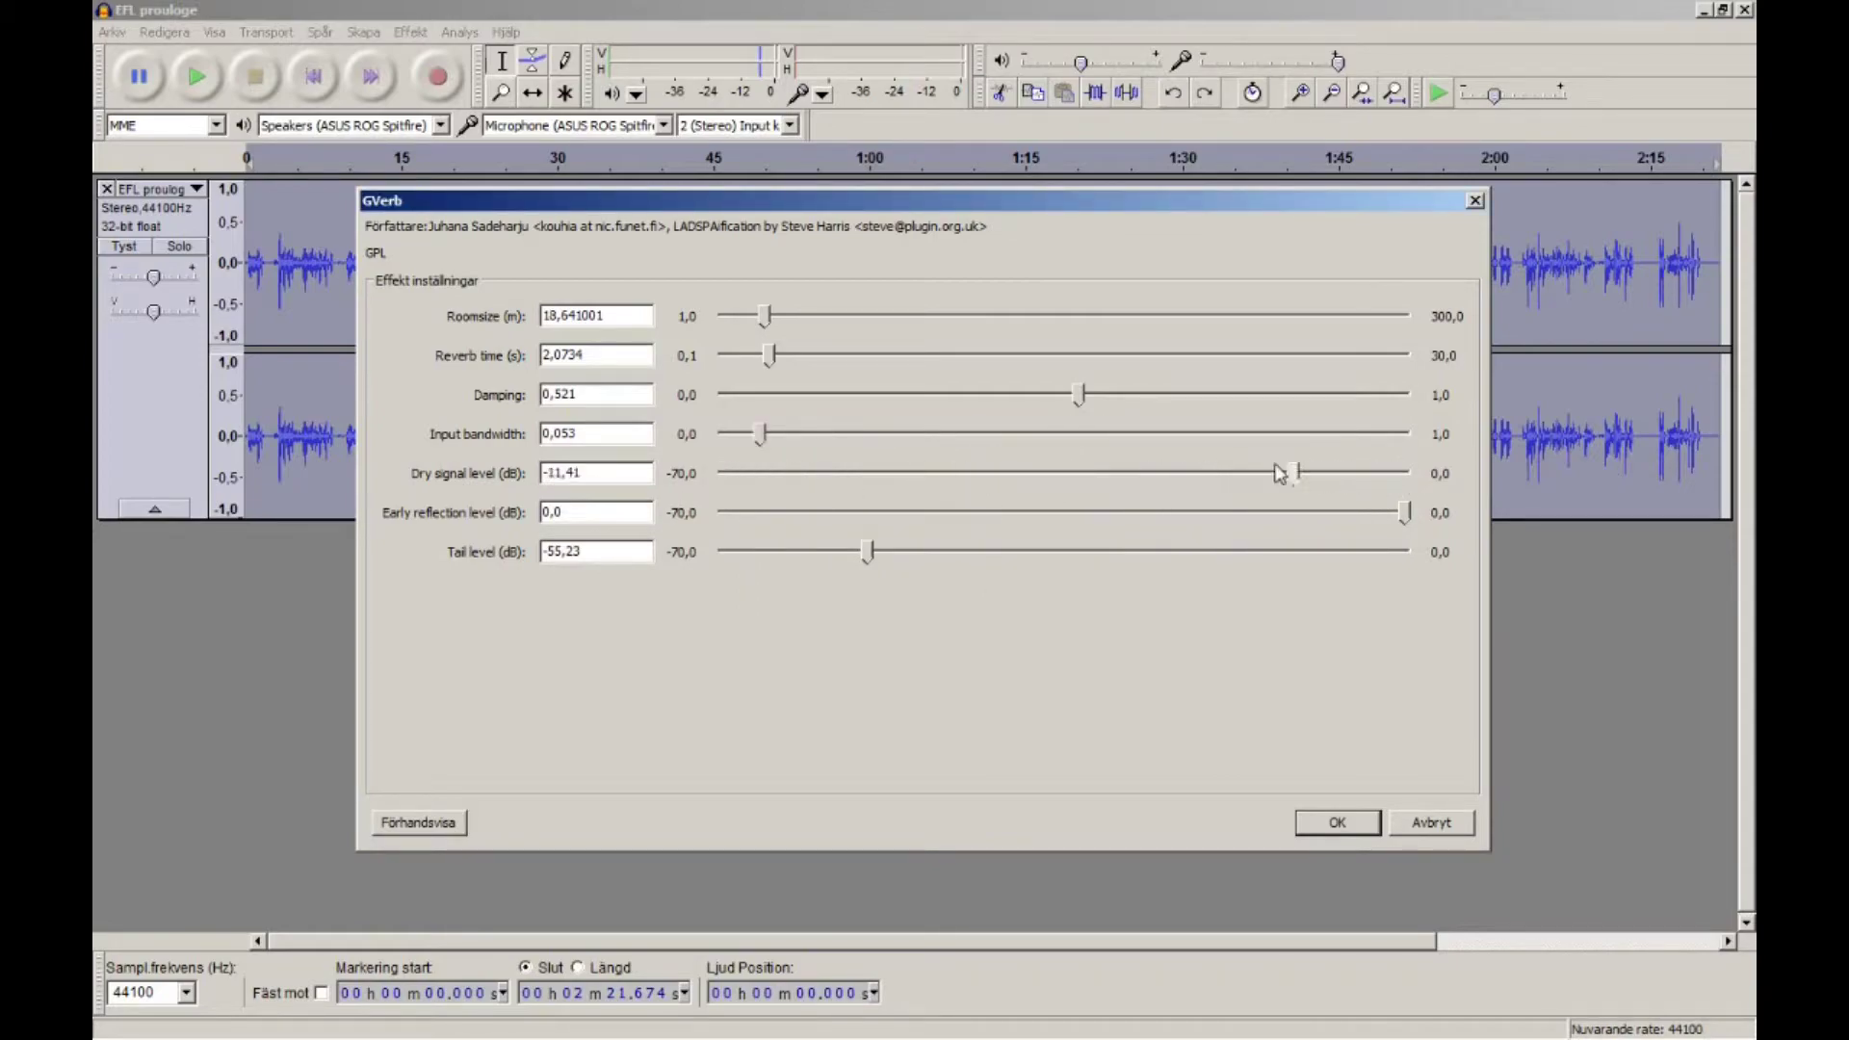
left_click(416, 822)
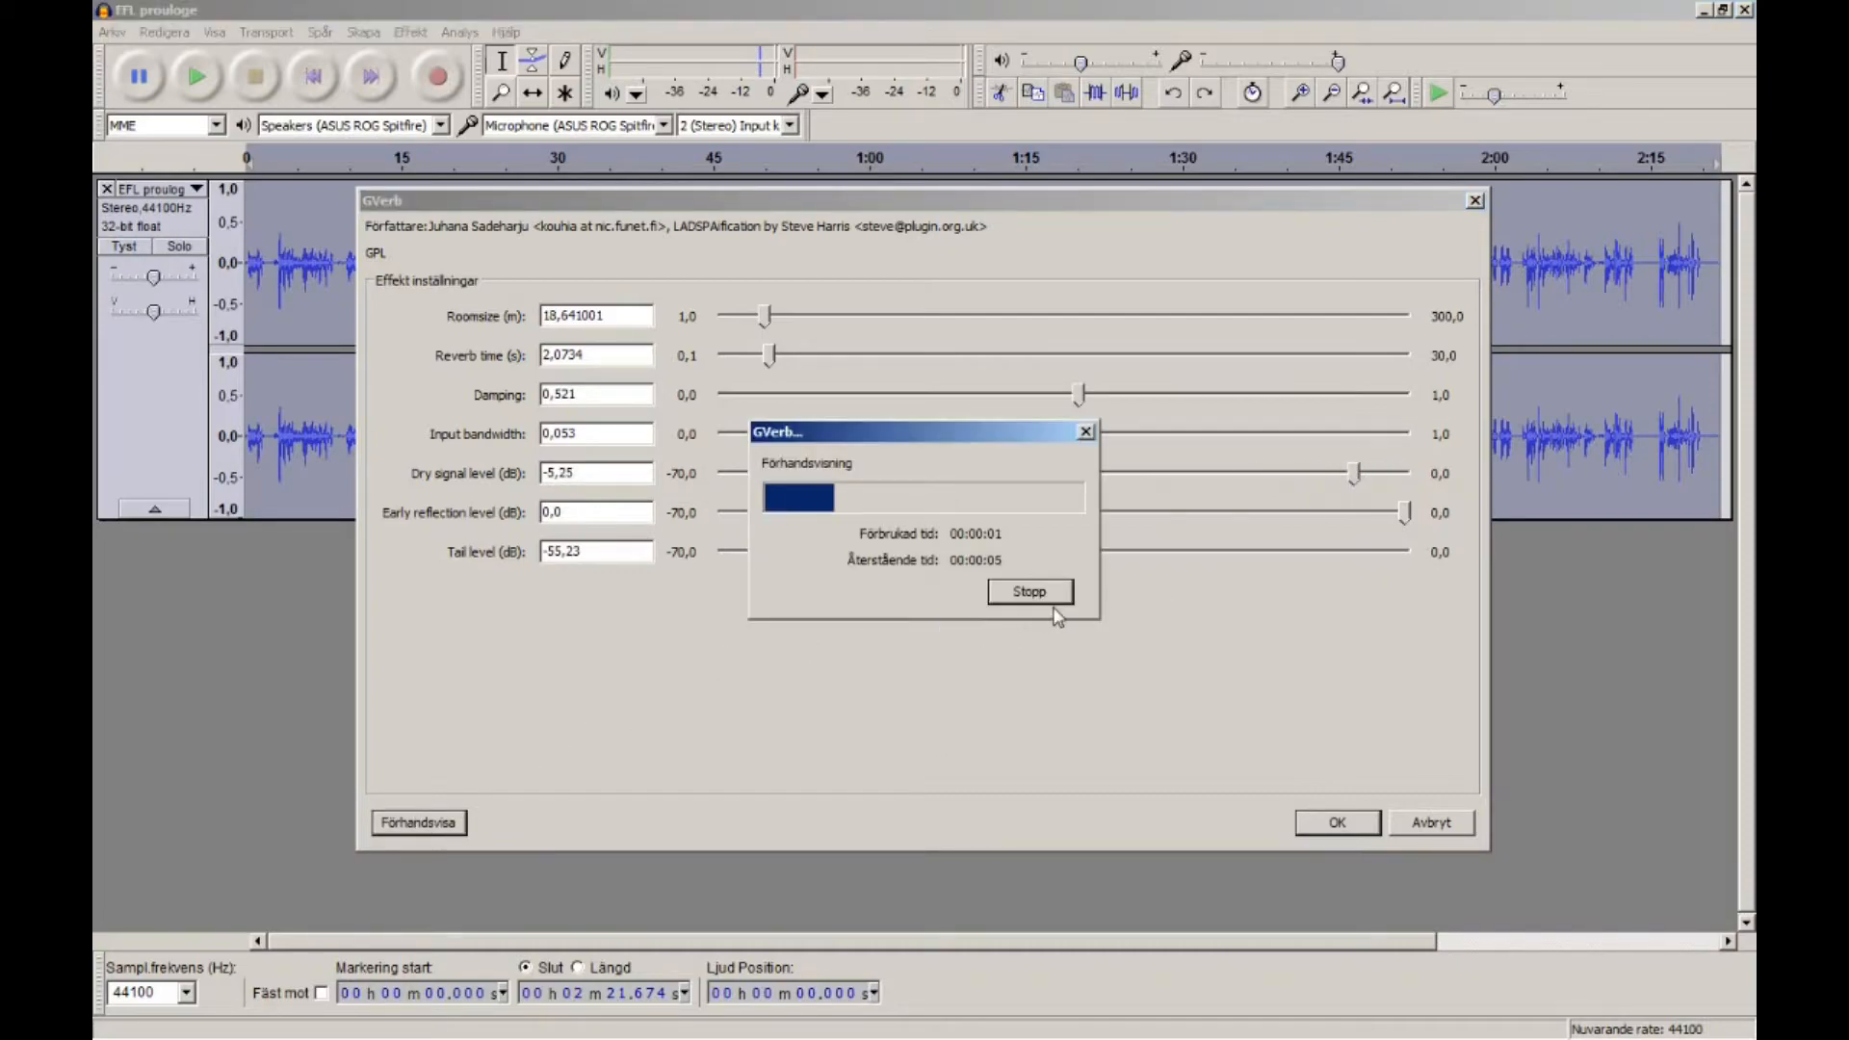
left_click(1028, 591)
left_click_drag(1355, 472, 727, 473)
left_click(448, 825)
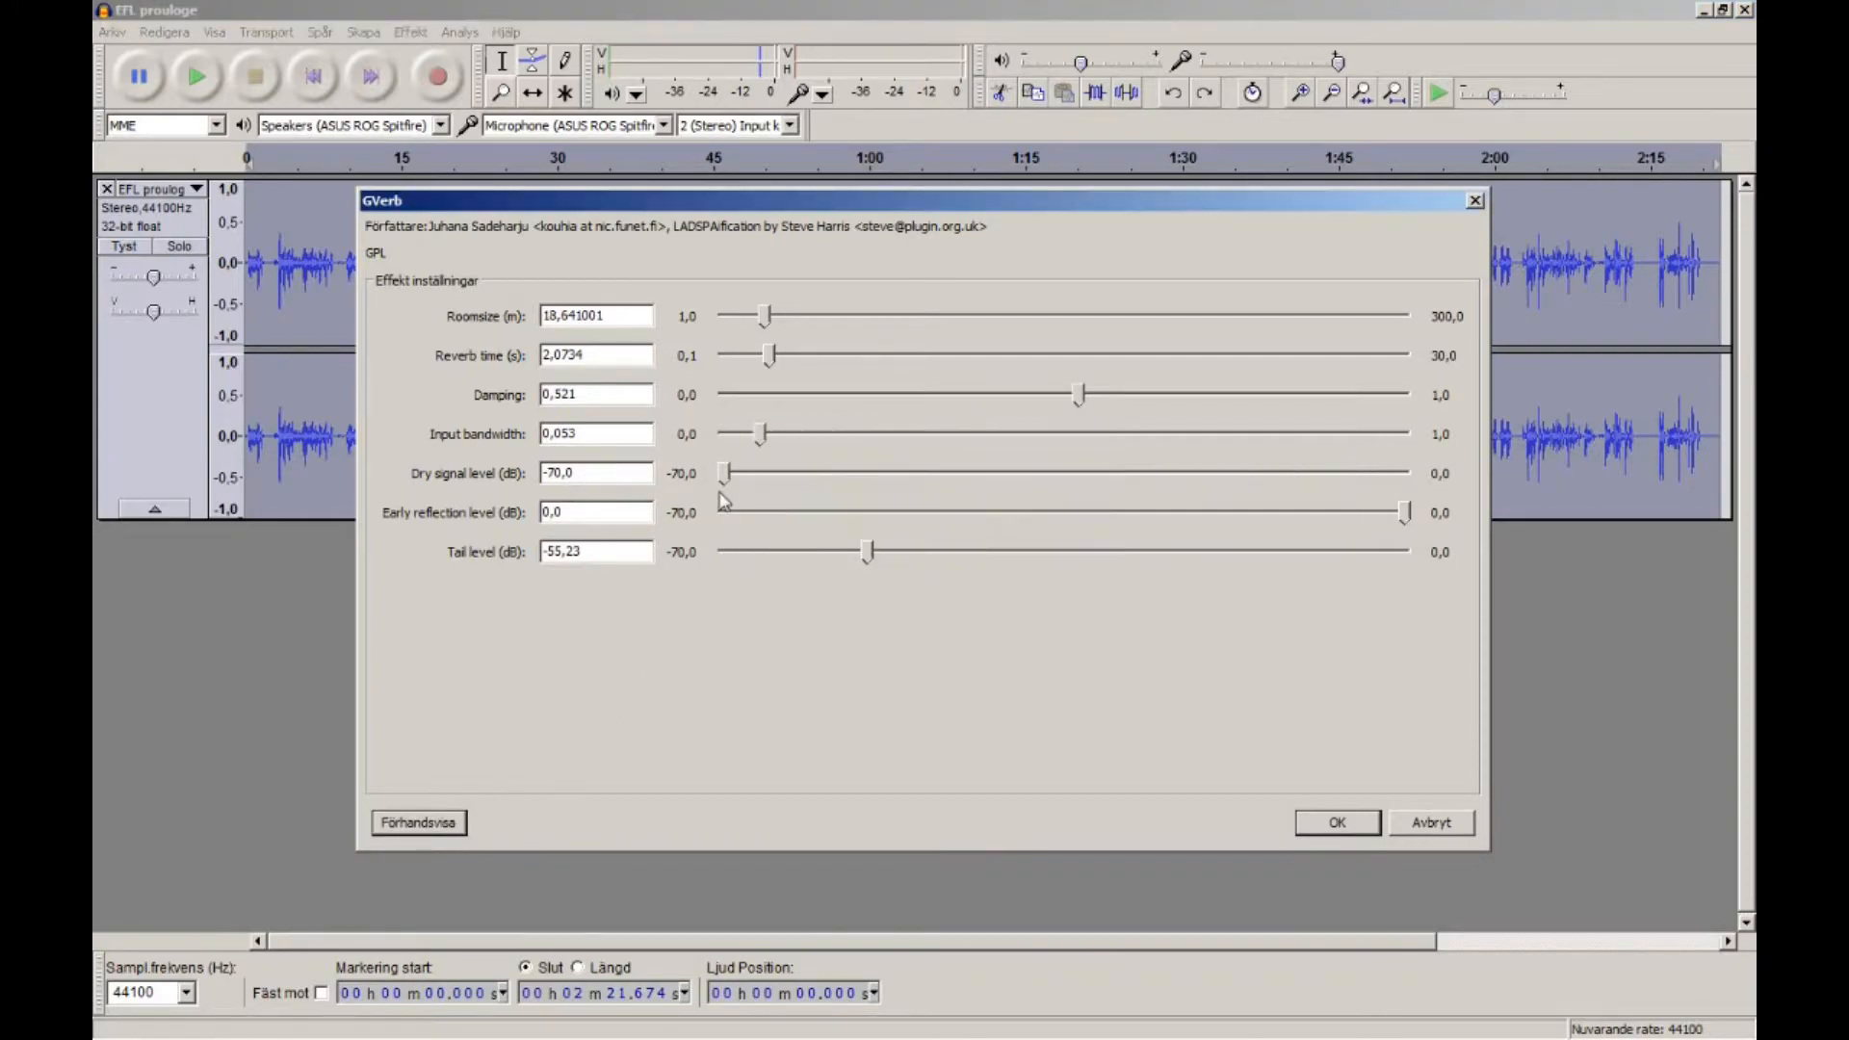
left_click_drag(726, 473, 1231, 471)
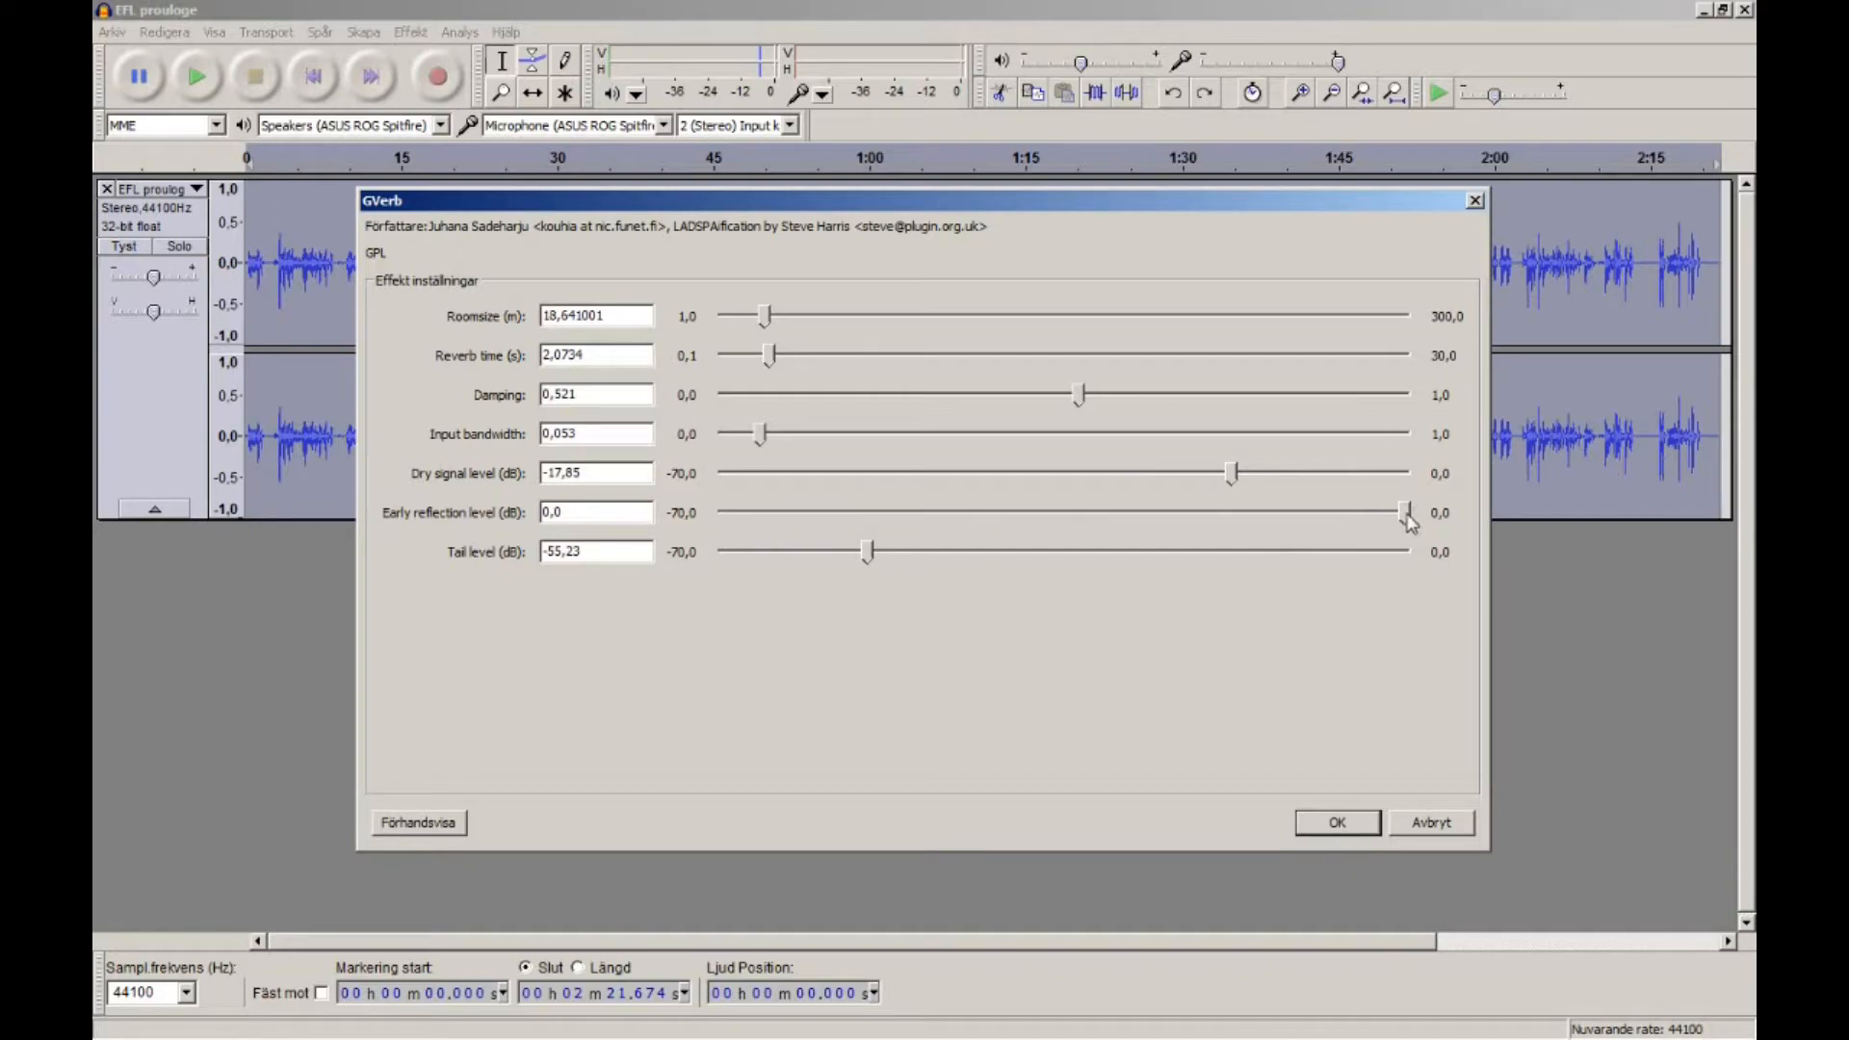
left_click_drag(1406, 513, 679, 556)
left_click(420, 822)
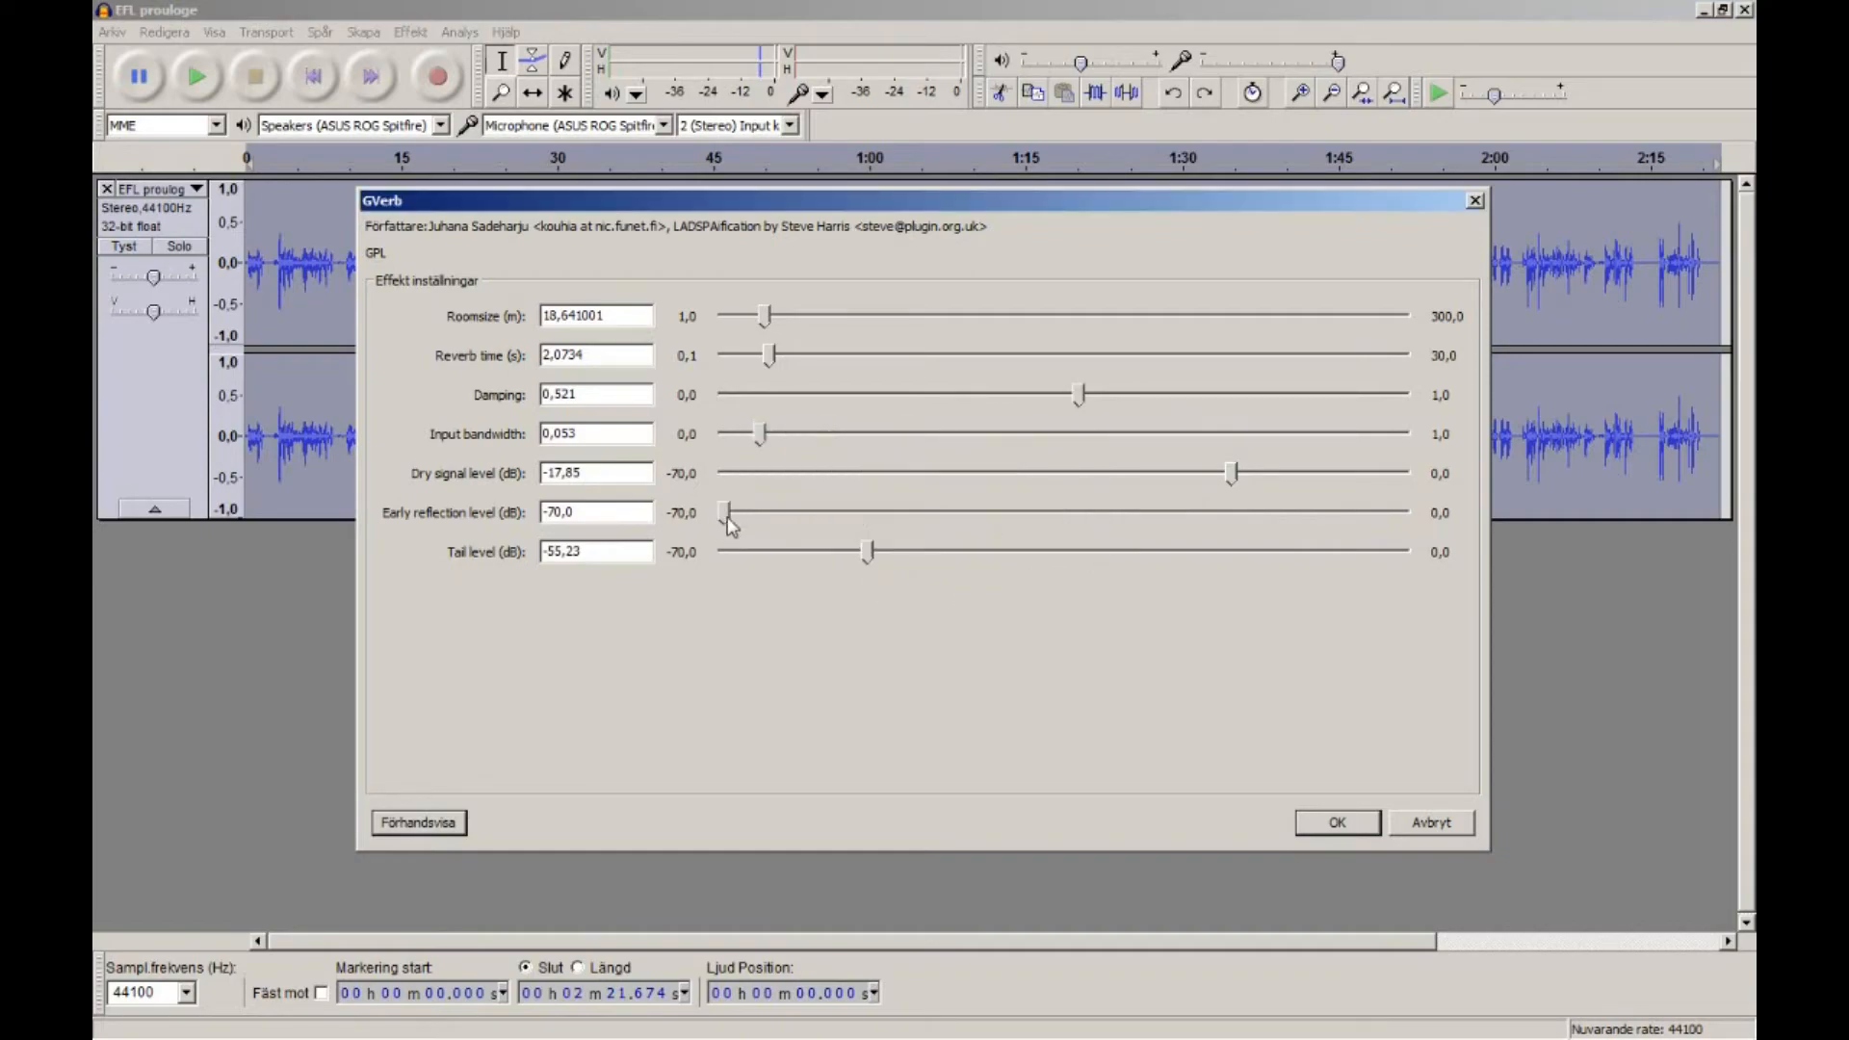
left_click_drag(726, 513, 1401, 498)
left_click(394, 822)
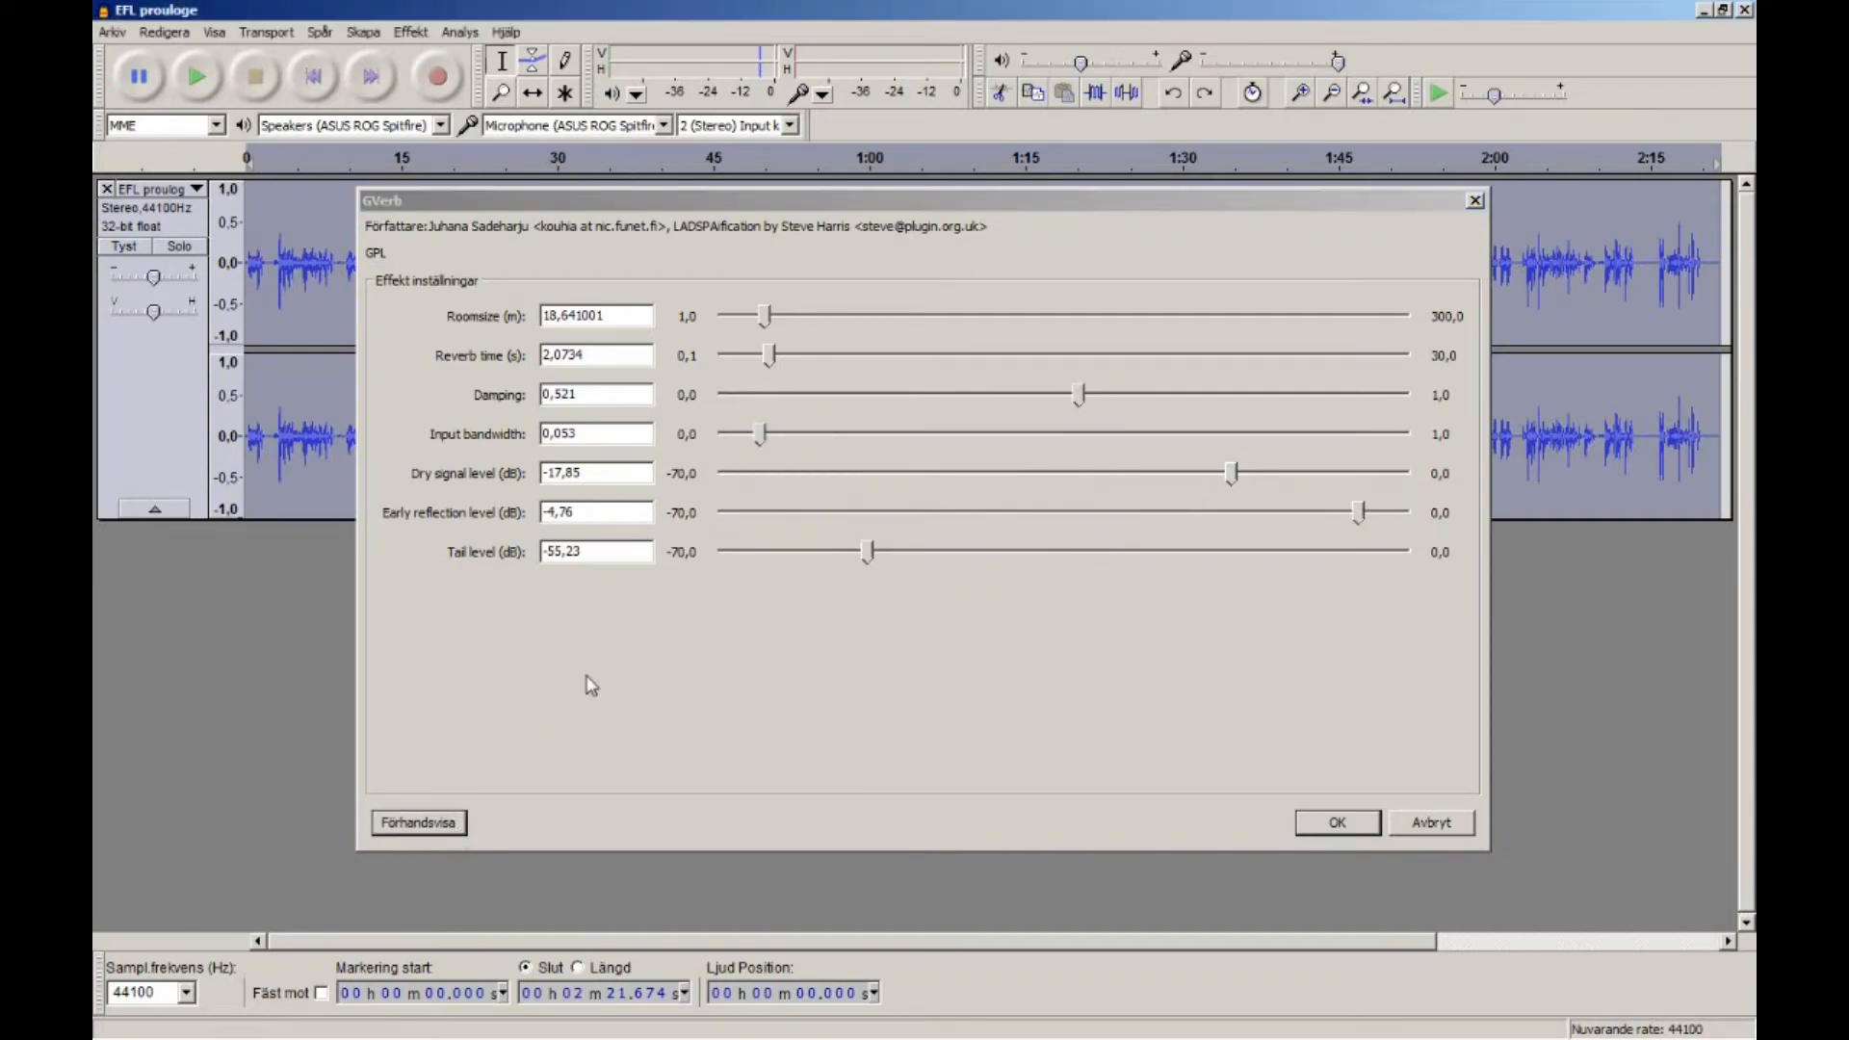
left_click(1029, 592)
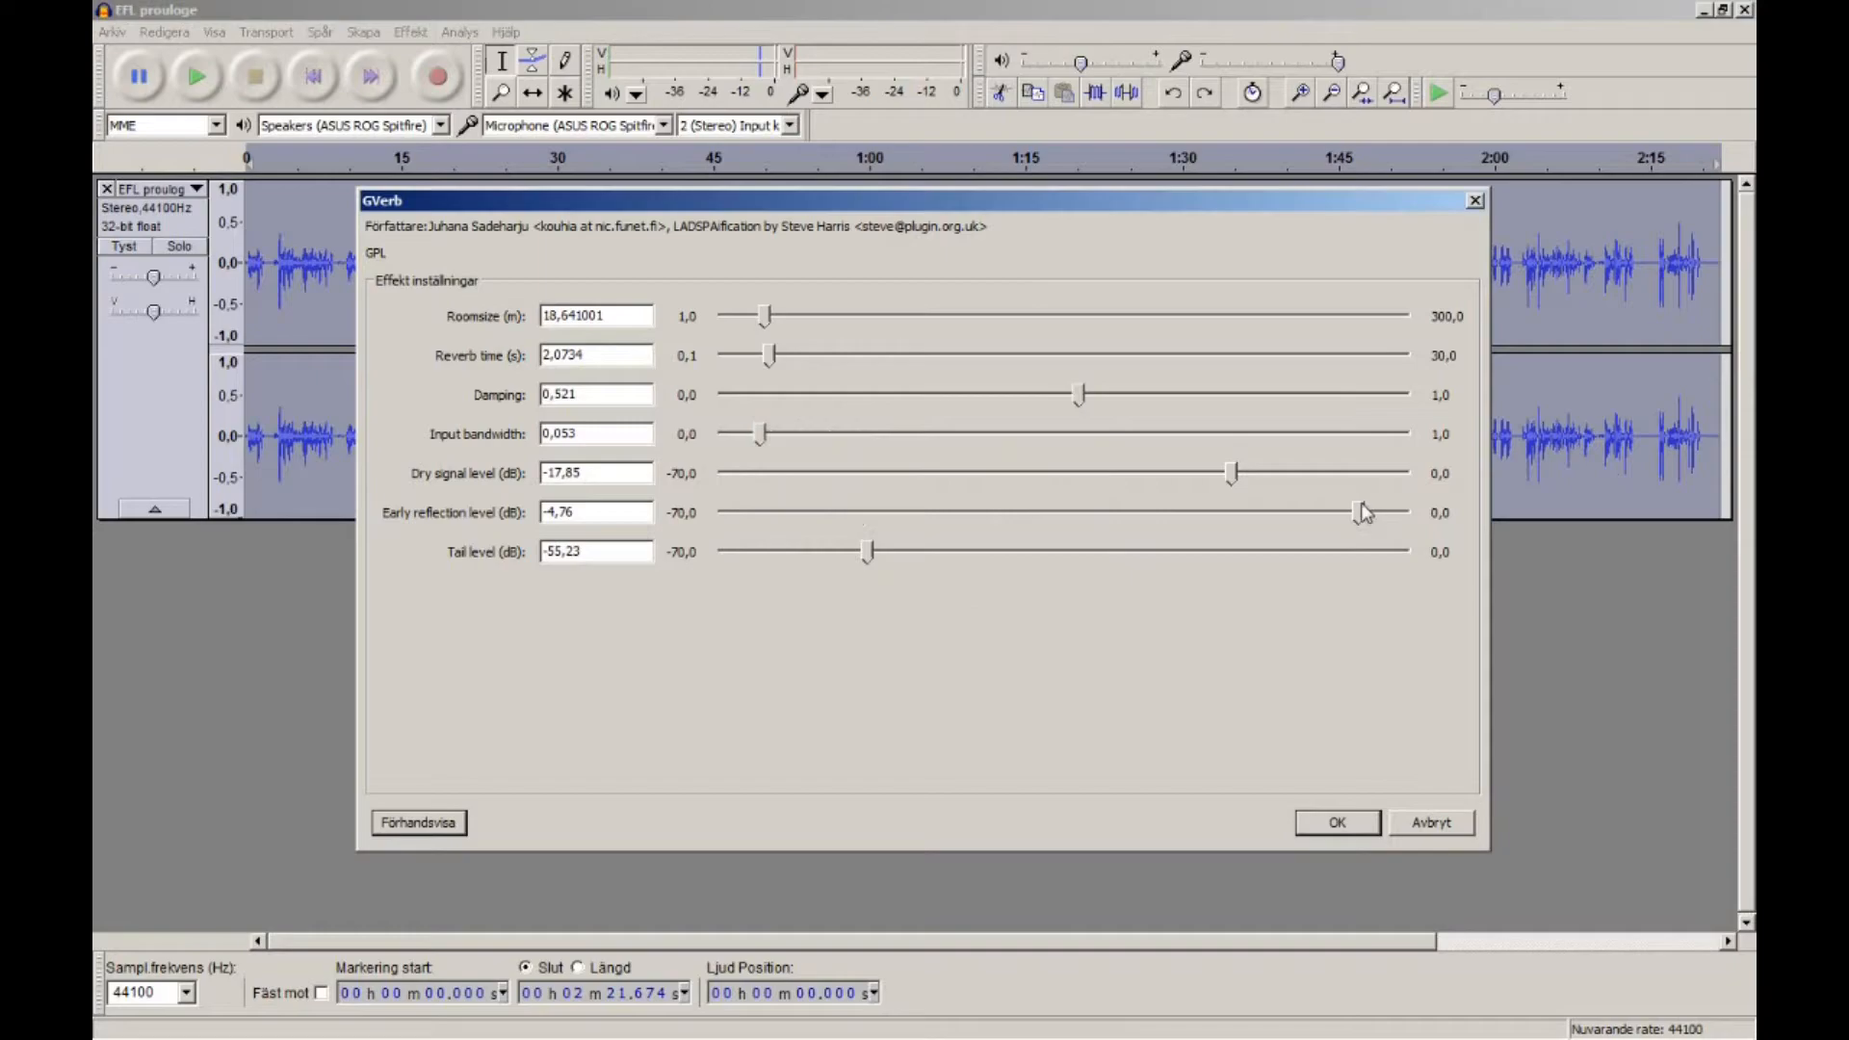
left_click_drag(1361, 512, 1456, 515)
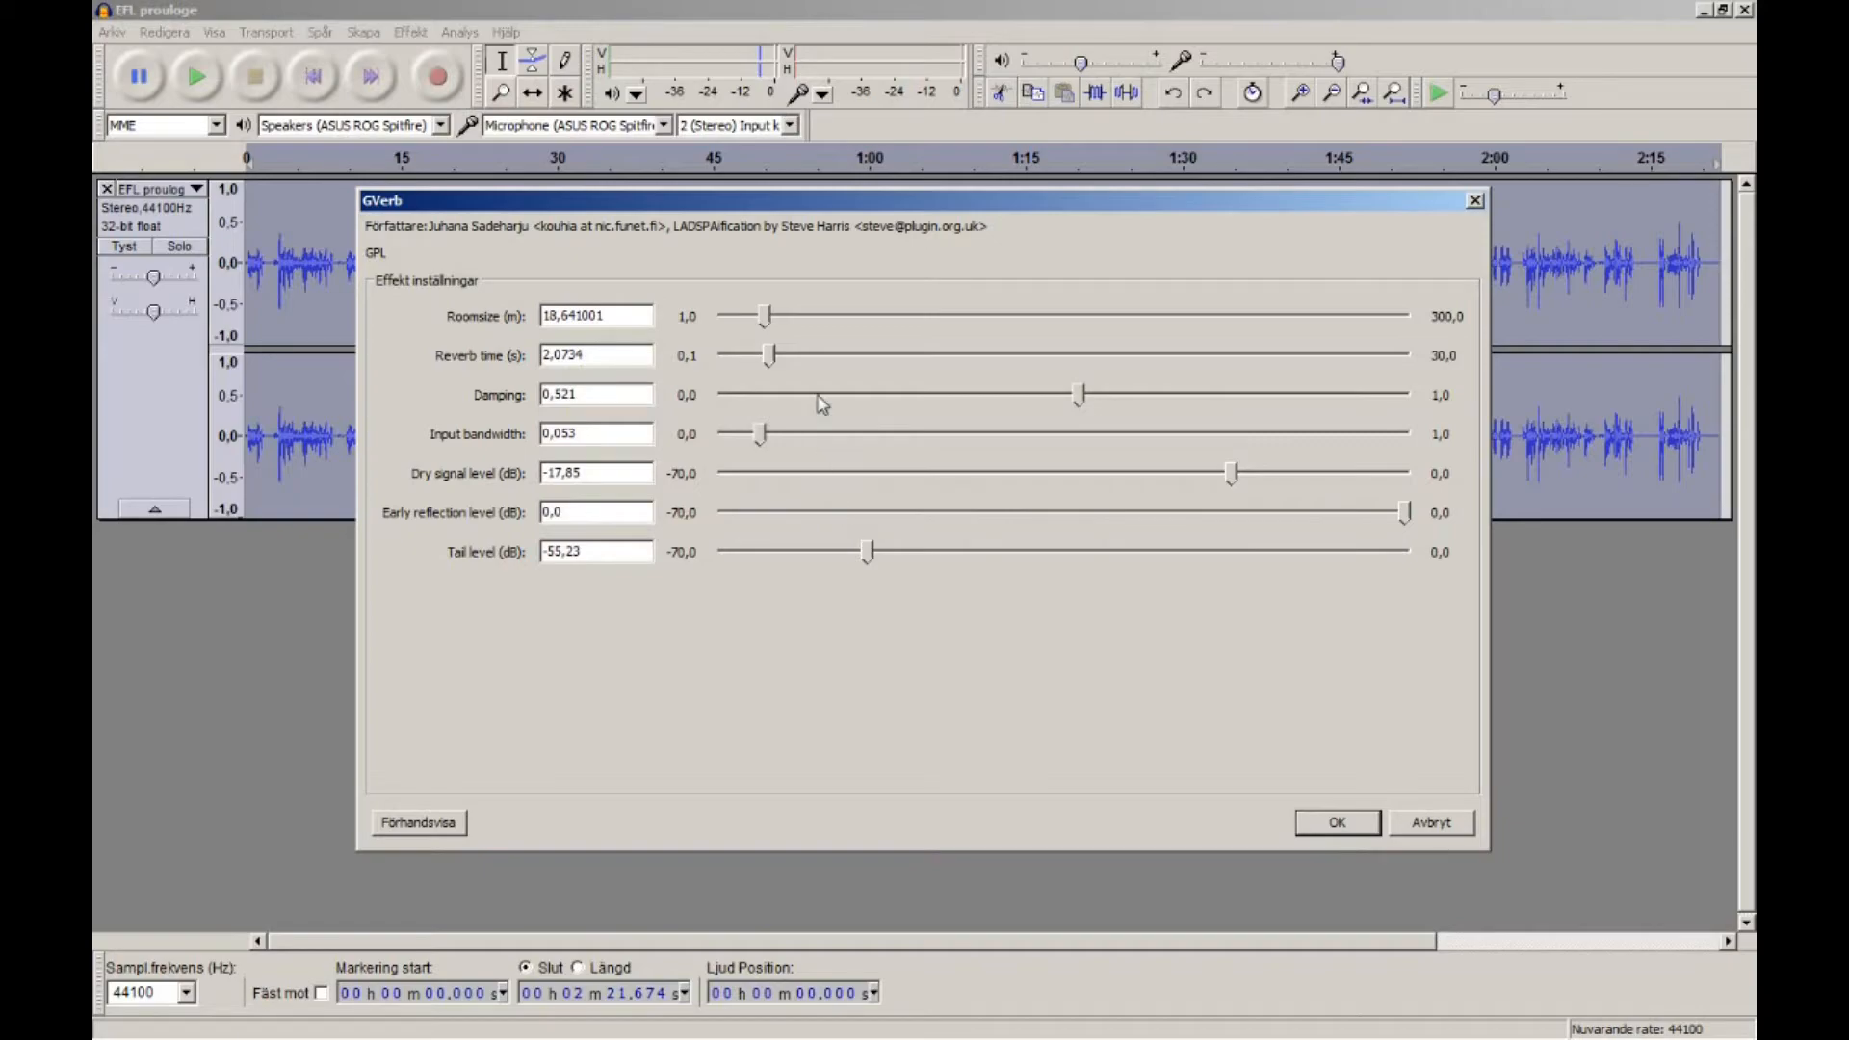
Set reverb time to ~11 s, room size to ~111.6 m and tail level to 0 dB, previewing each change.
left_click_drag(769, 357, 972, 358)
mouse_move(766, 316)
left_mouse_down()
mouse_move(1033, 317)
mouse_move(978, 317)
left_mouse_up()
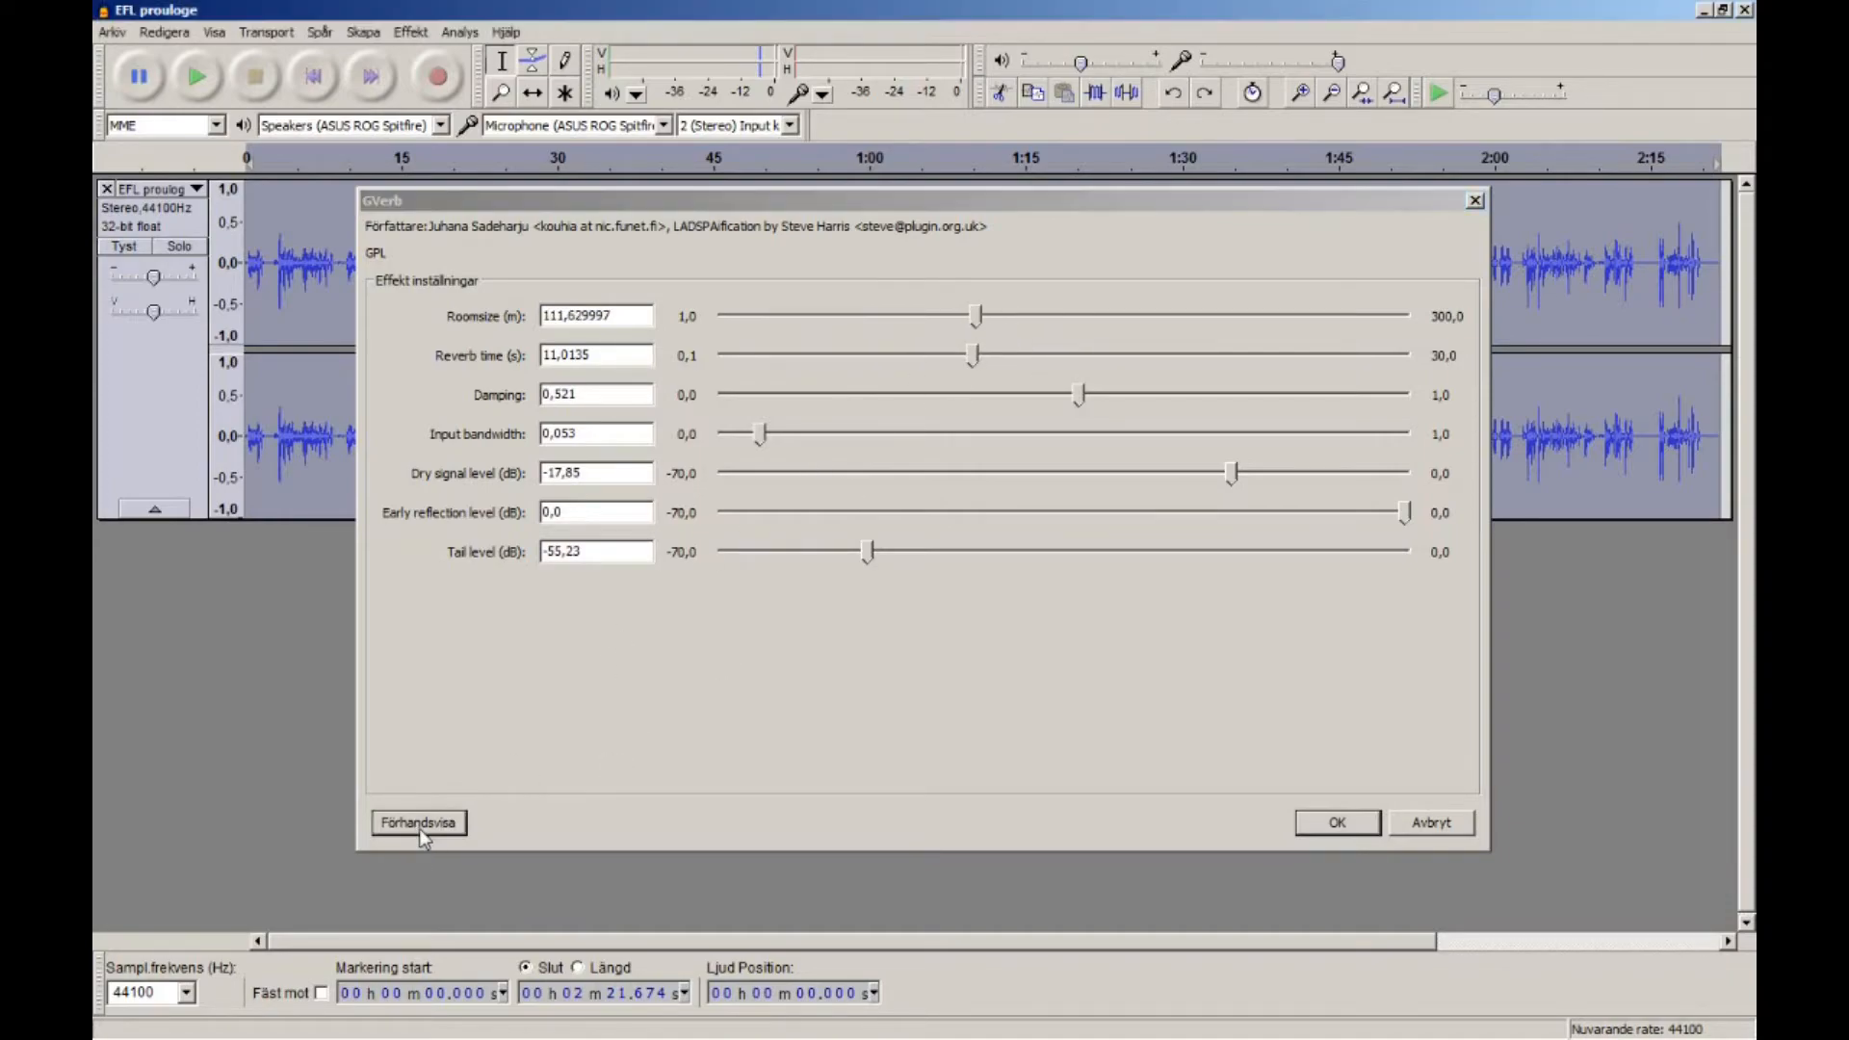
left_click(419, 823)
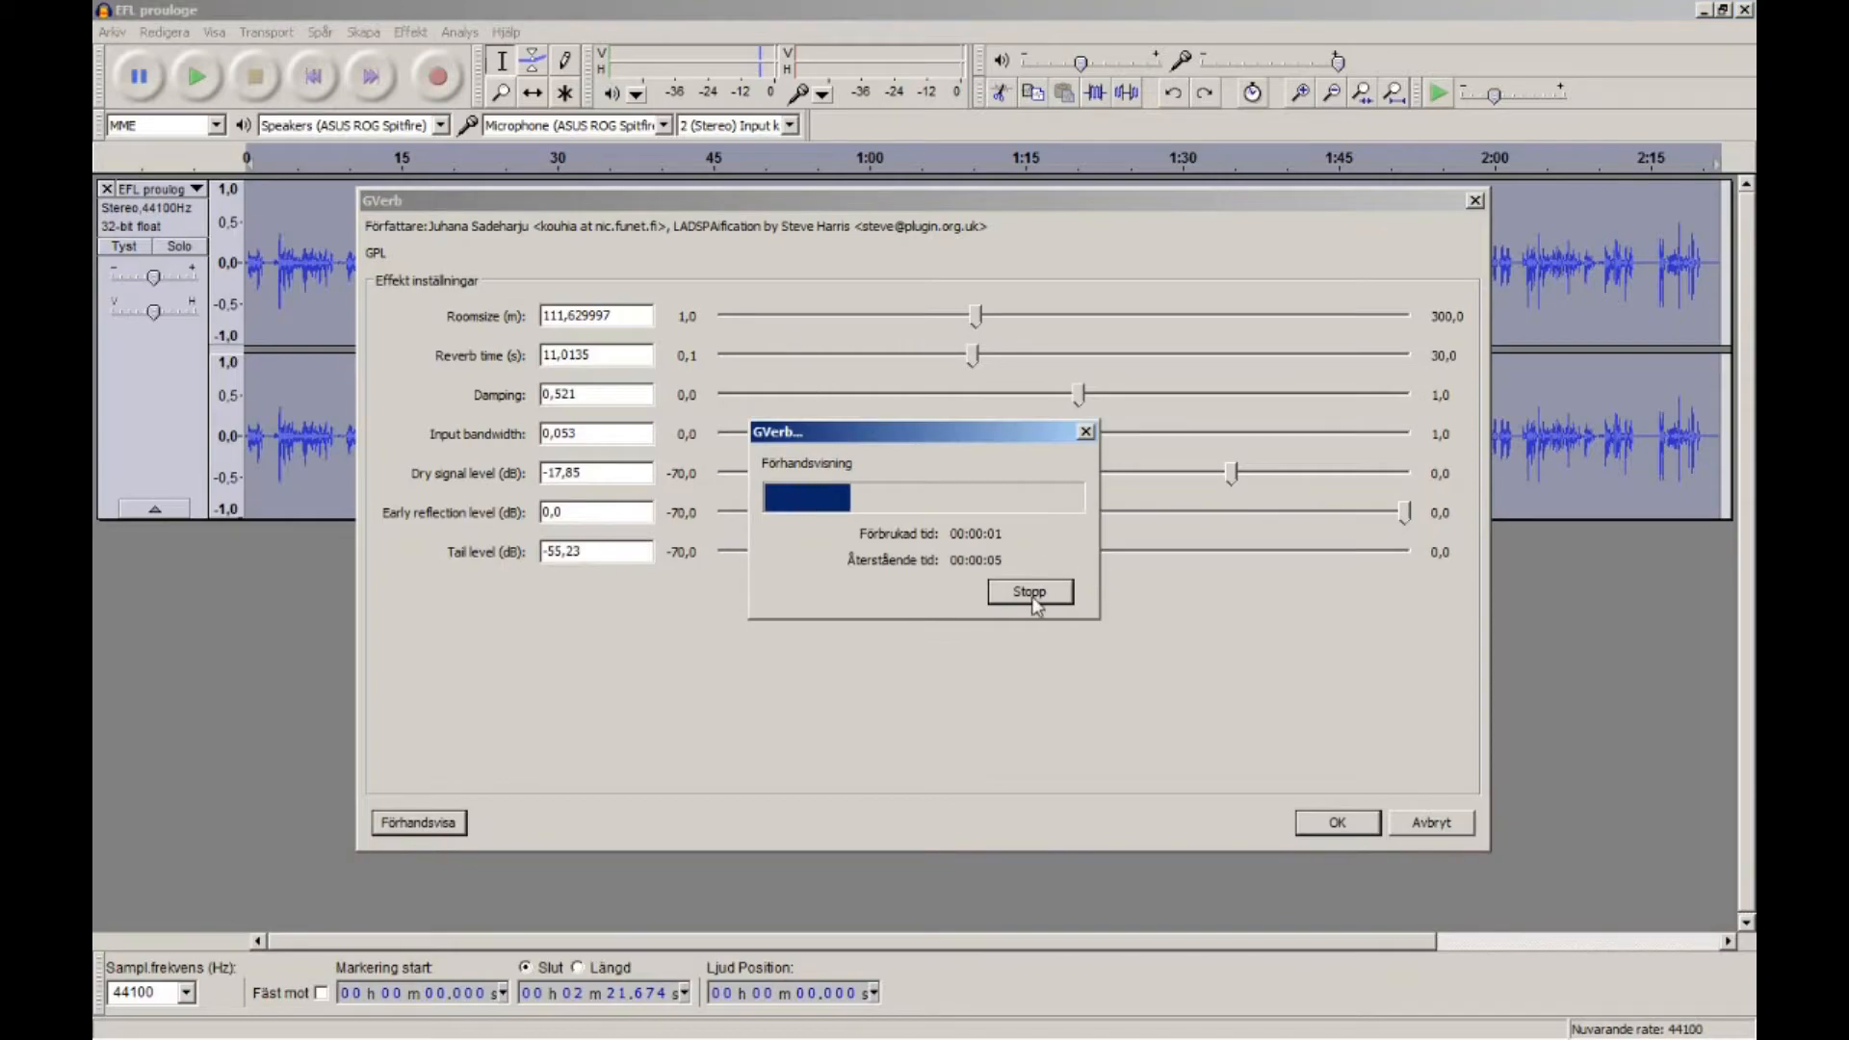
left_click(1029, 591)
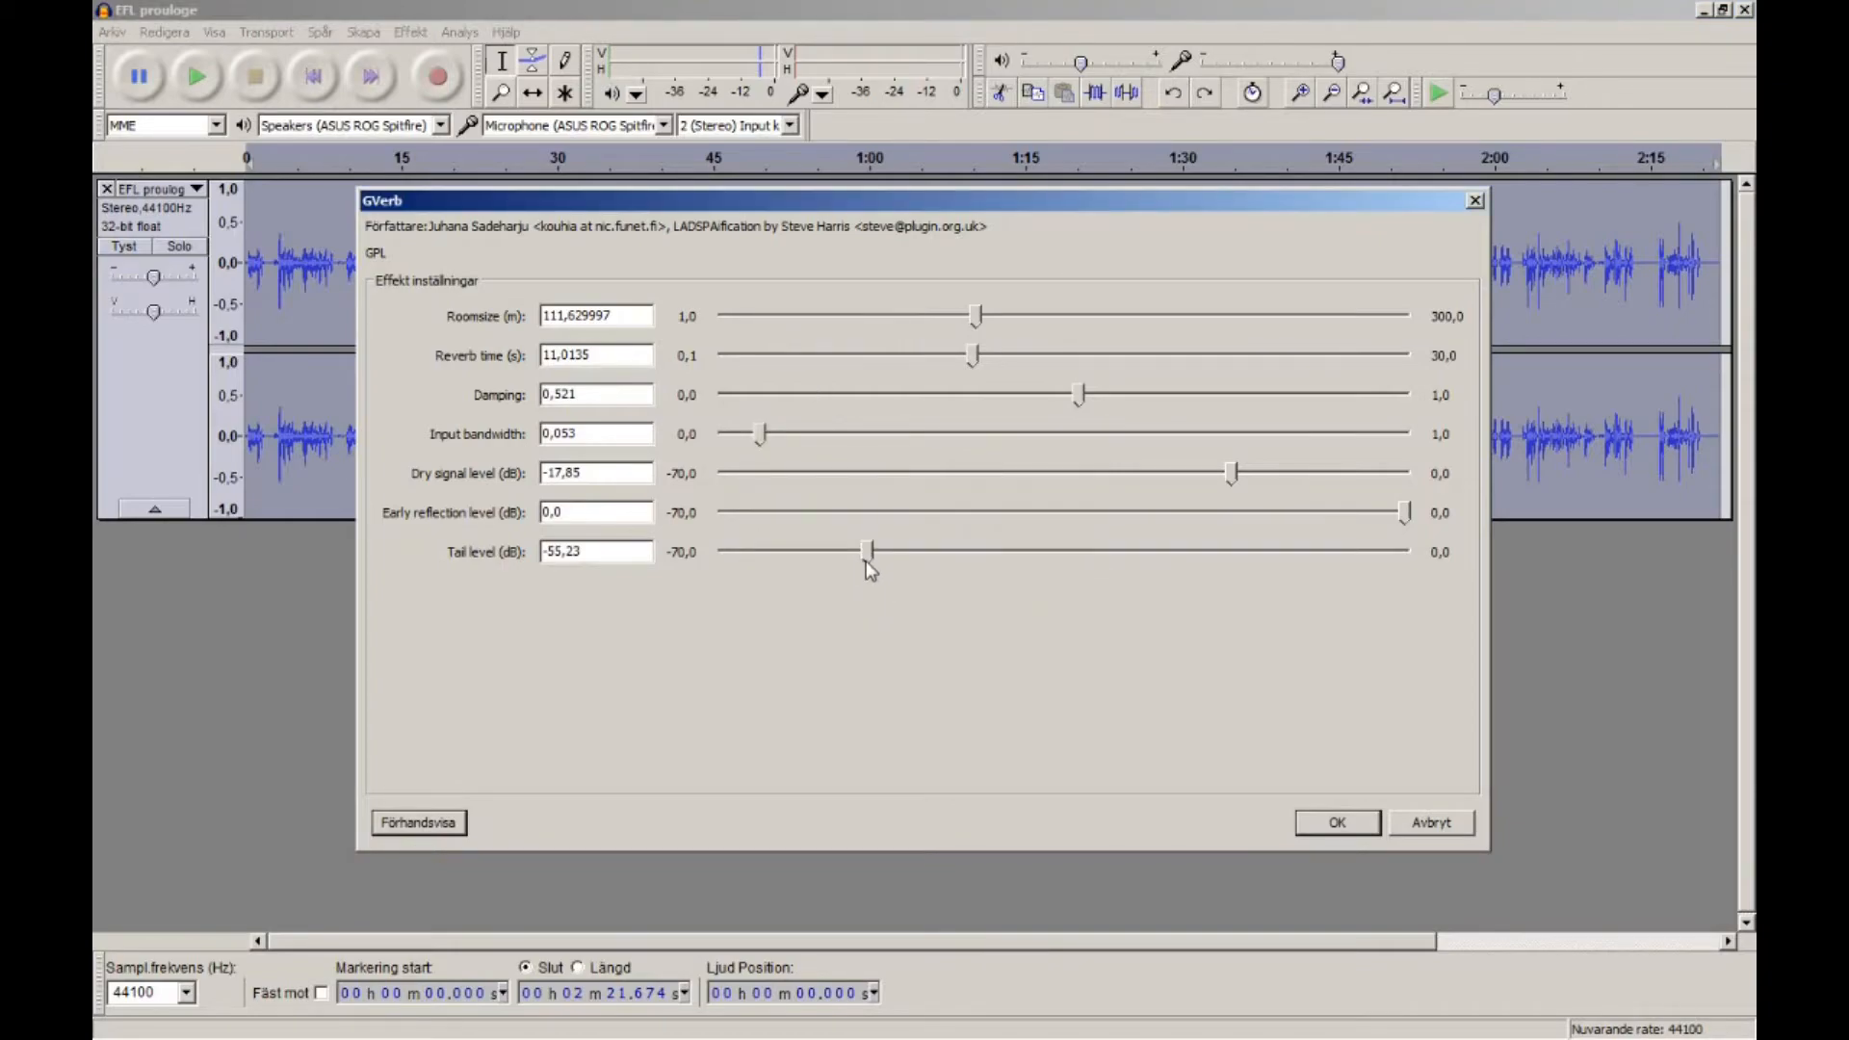
left_click_drag(867, 553, 1408, 552)
left_click(437, 827)
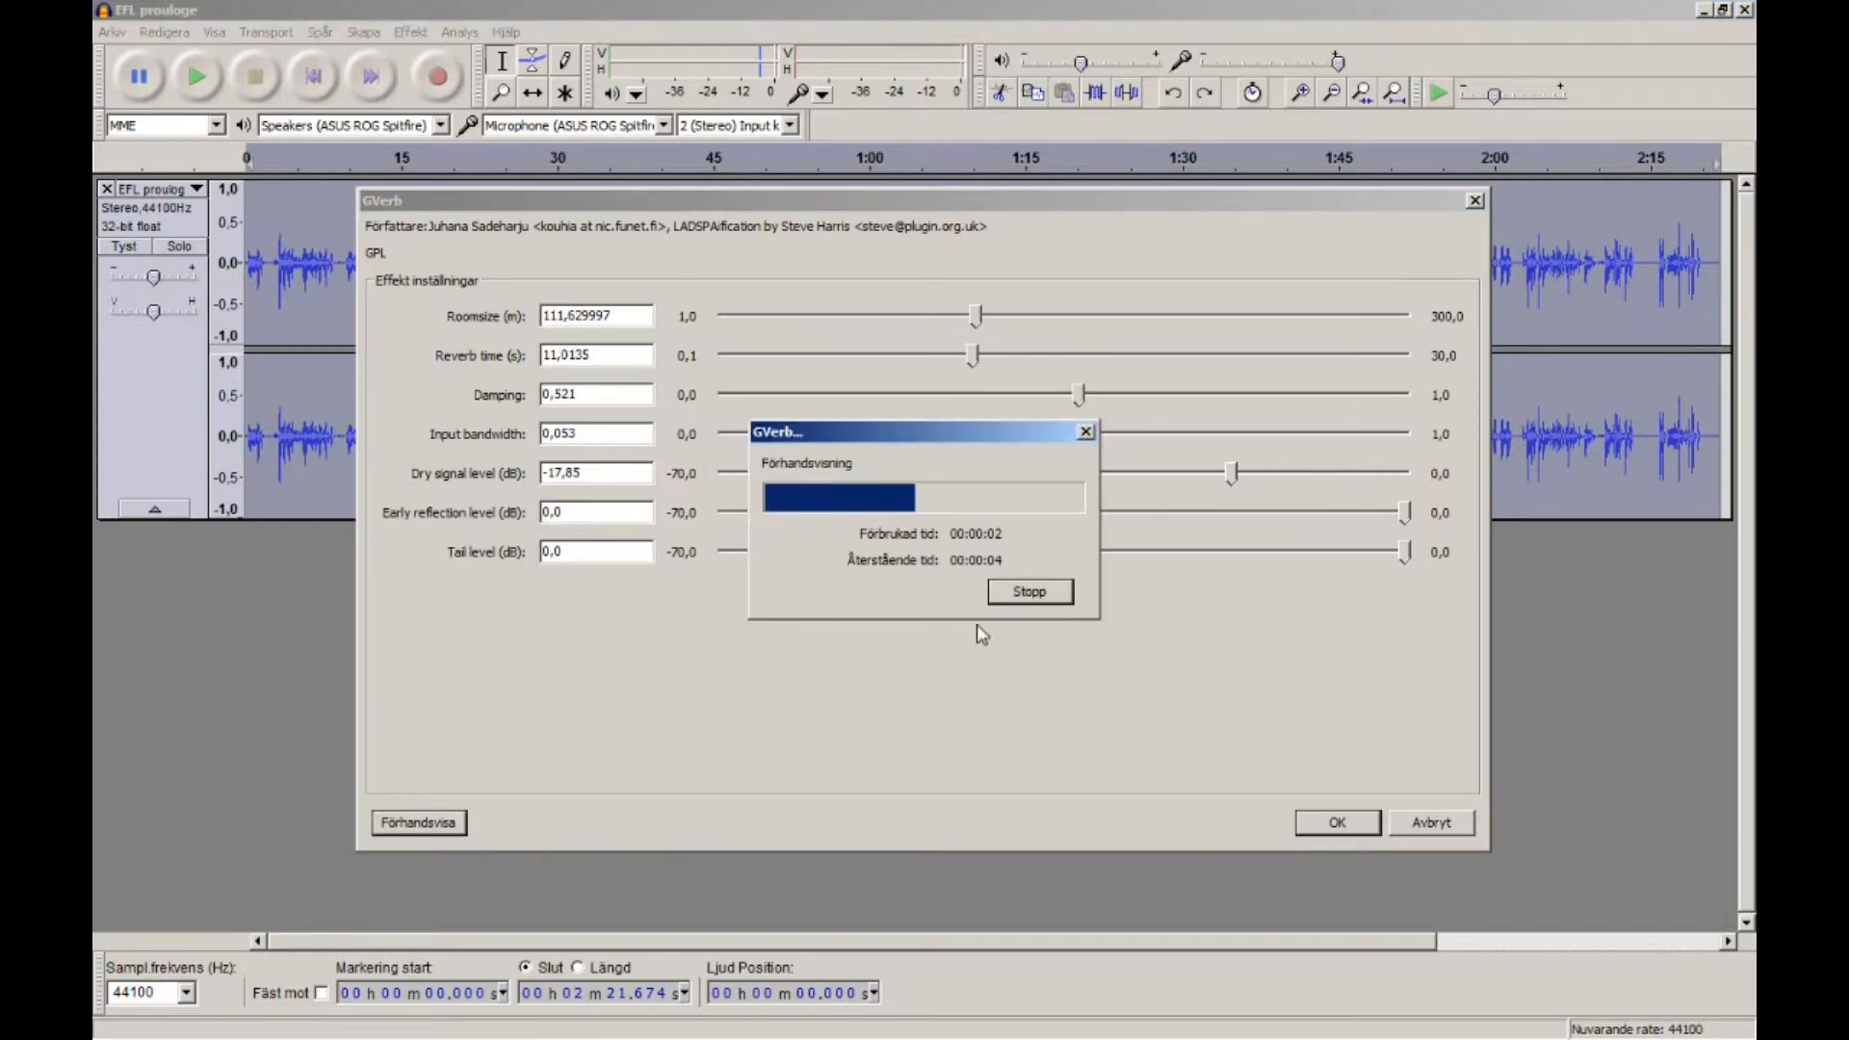
left_click(1030, 592)
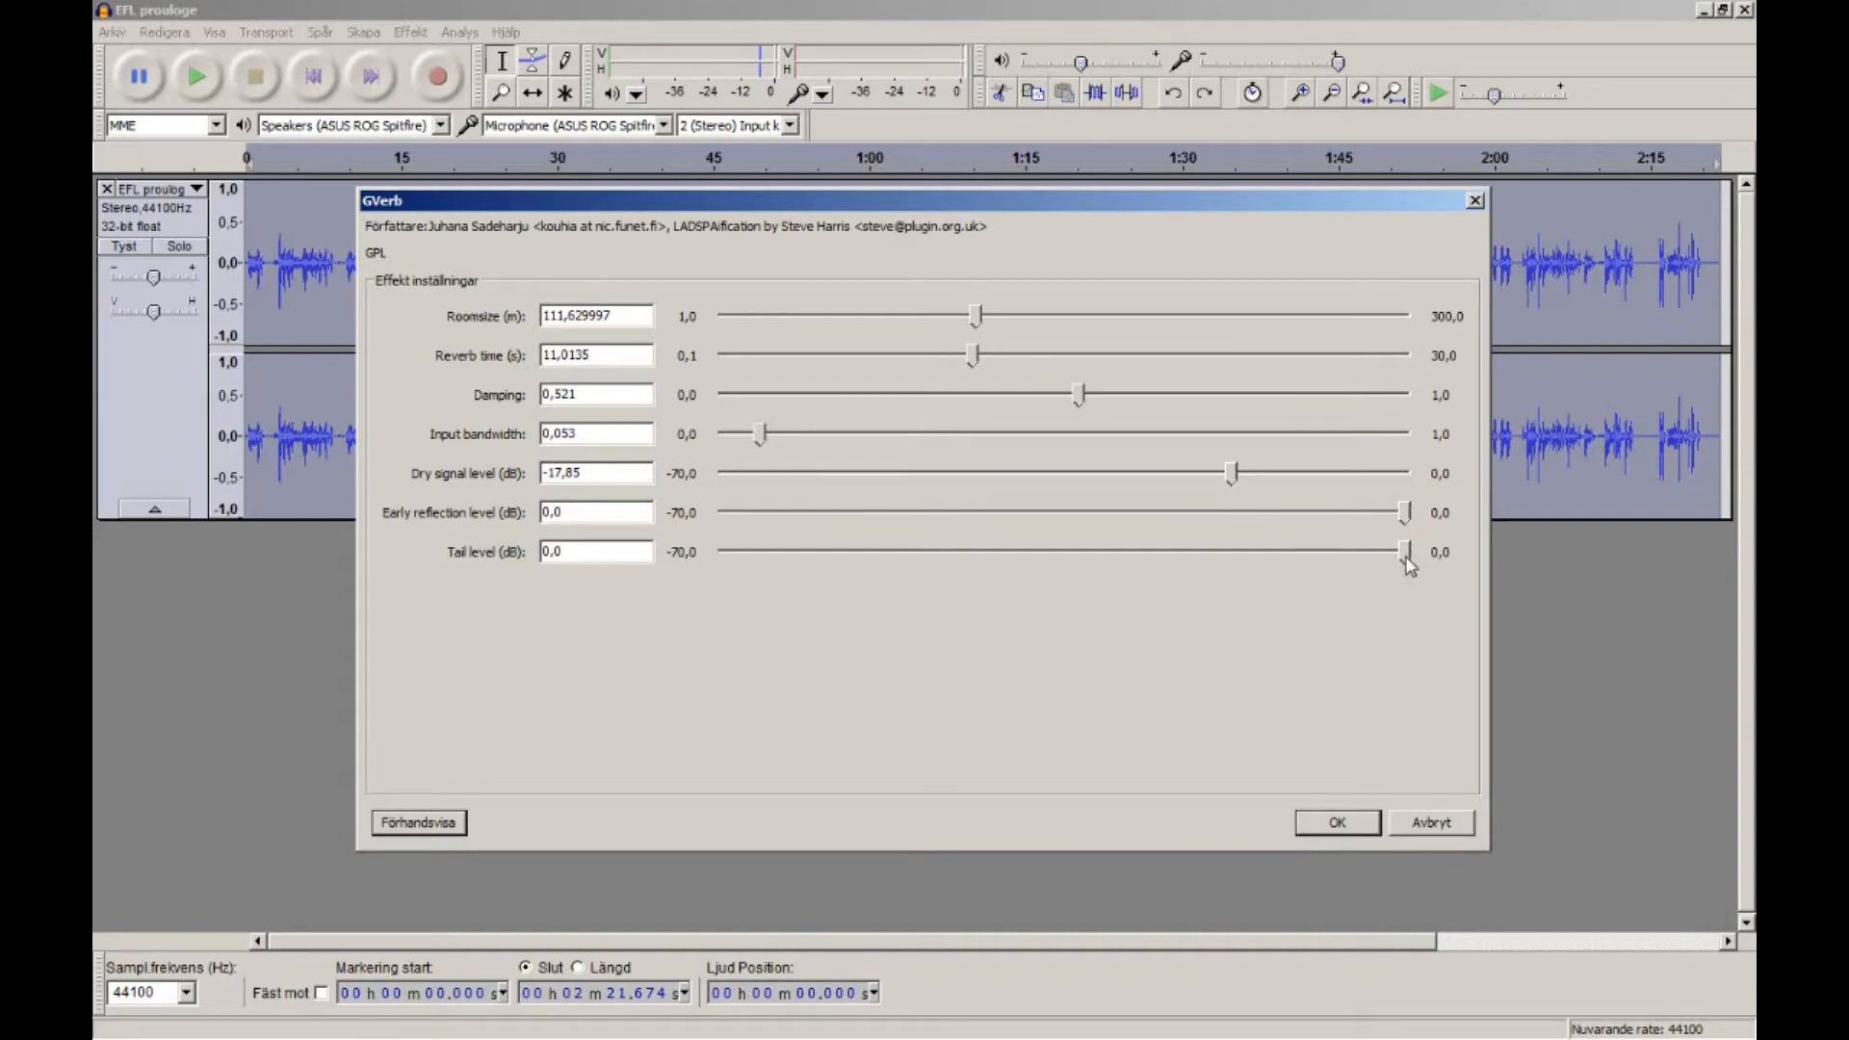
Enlarge the room to about 222 m and move the tail level from -17.85 to -6.65 dB, previewing twice.
left_click_drag(1408, 553, 1234, 553)
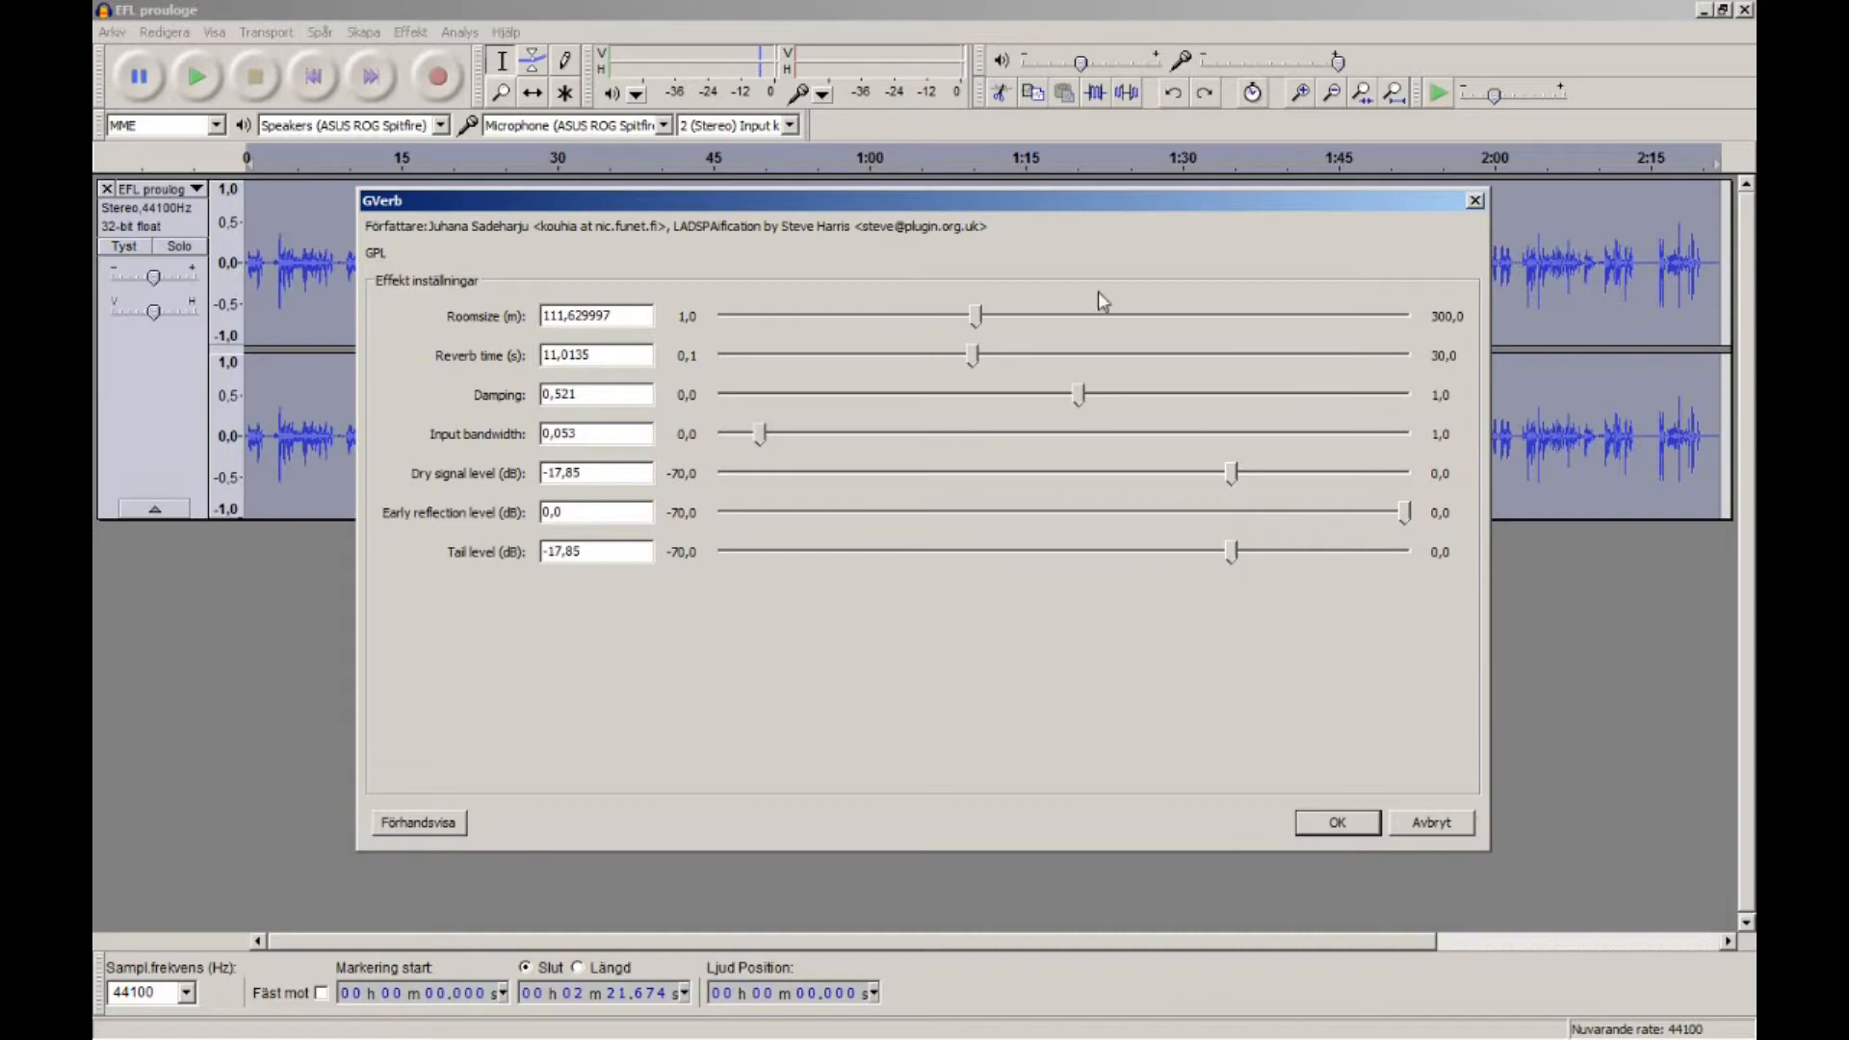
left_click_drag(976, 317, 1225, 316)
left_click(419, 821)
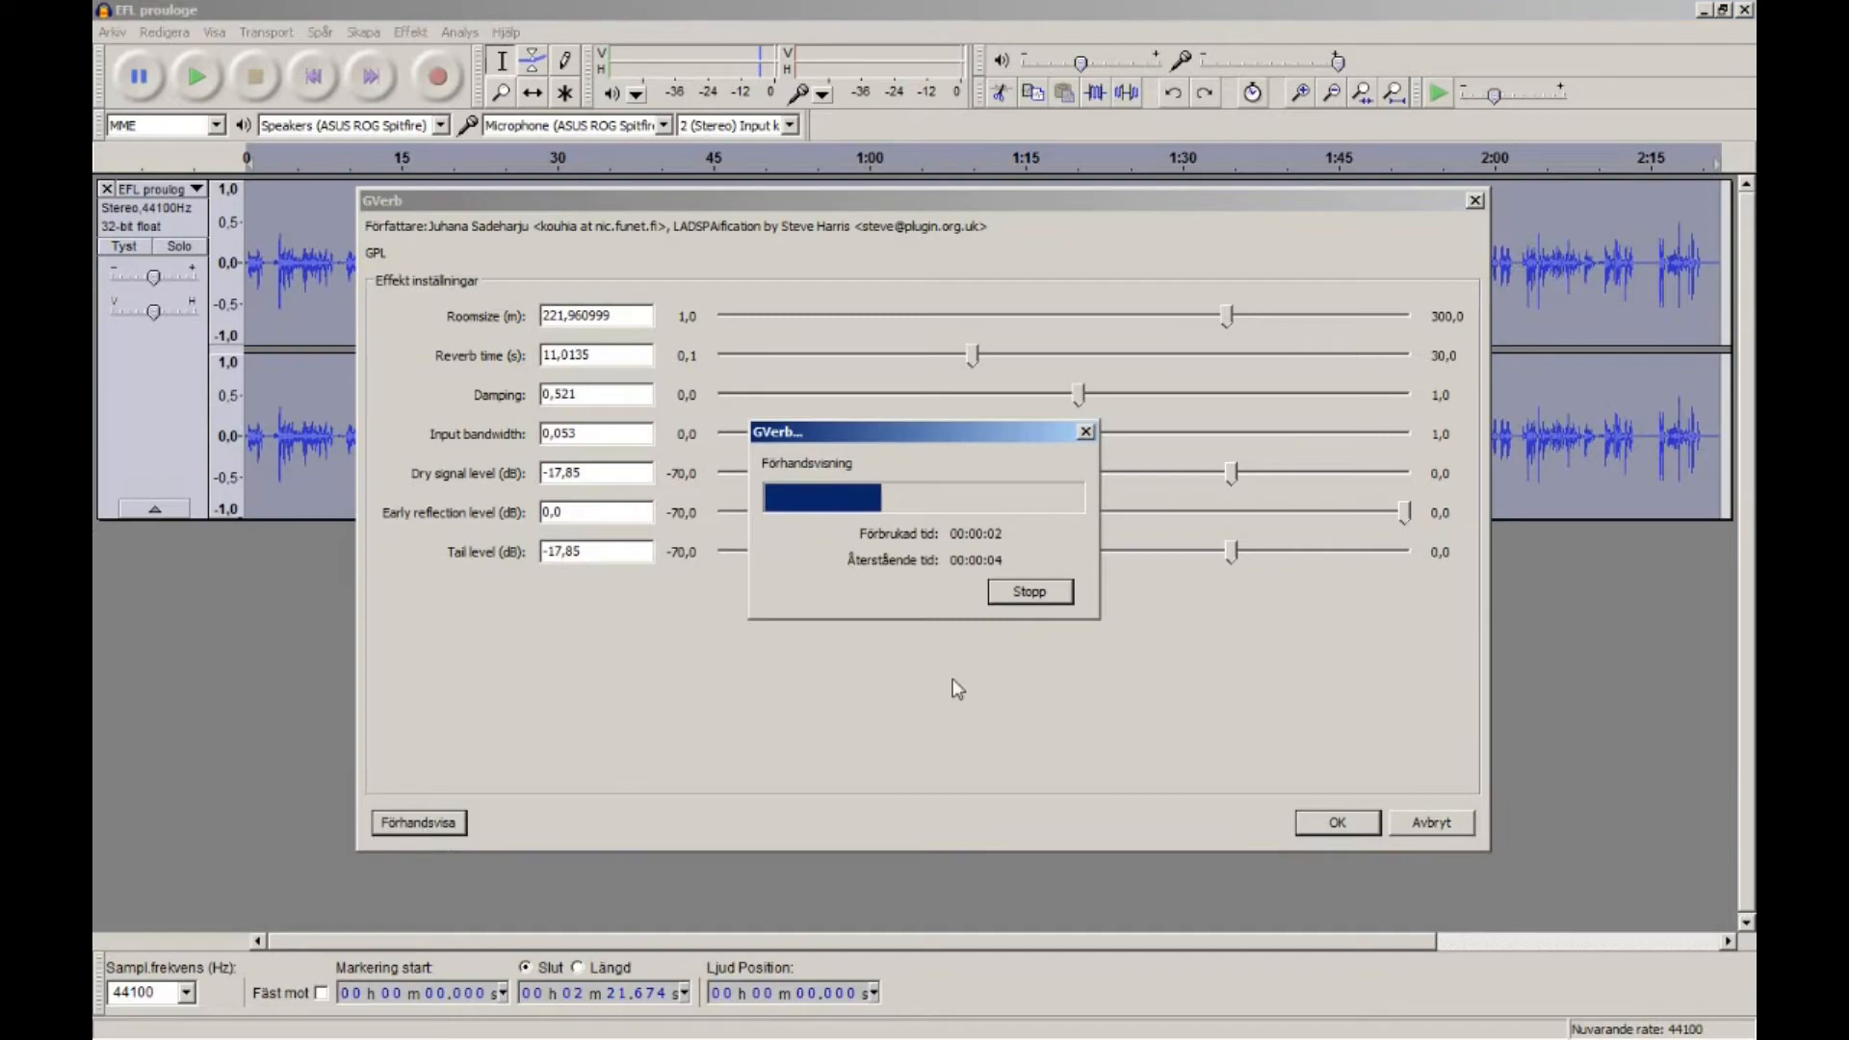
left_click(1029, 591)
left_click_drag(1233, 552, 1340, 552)
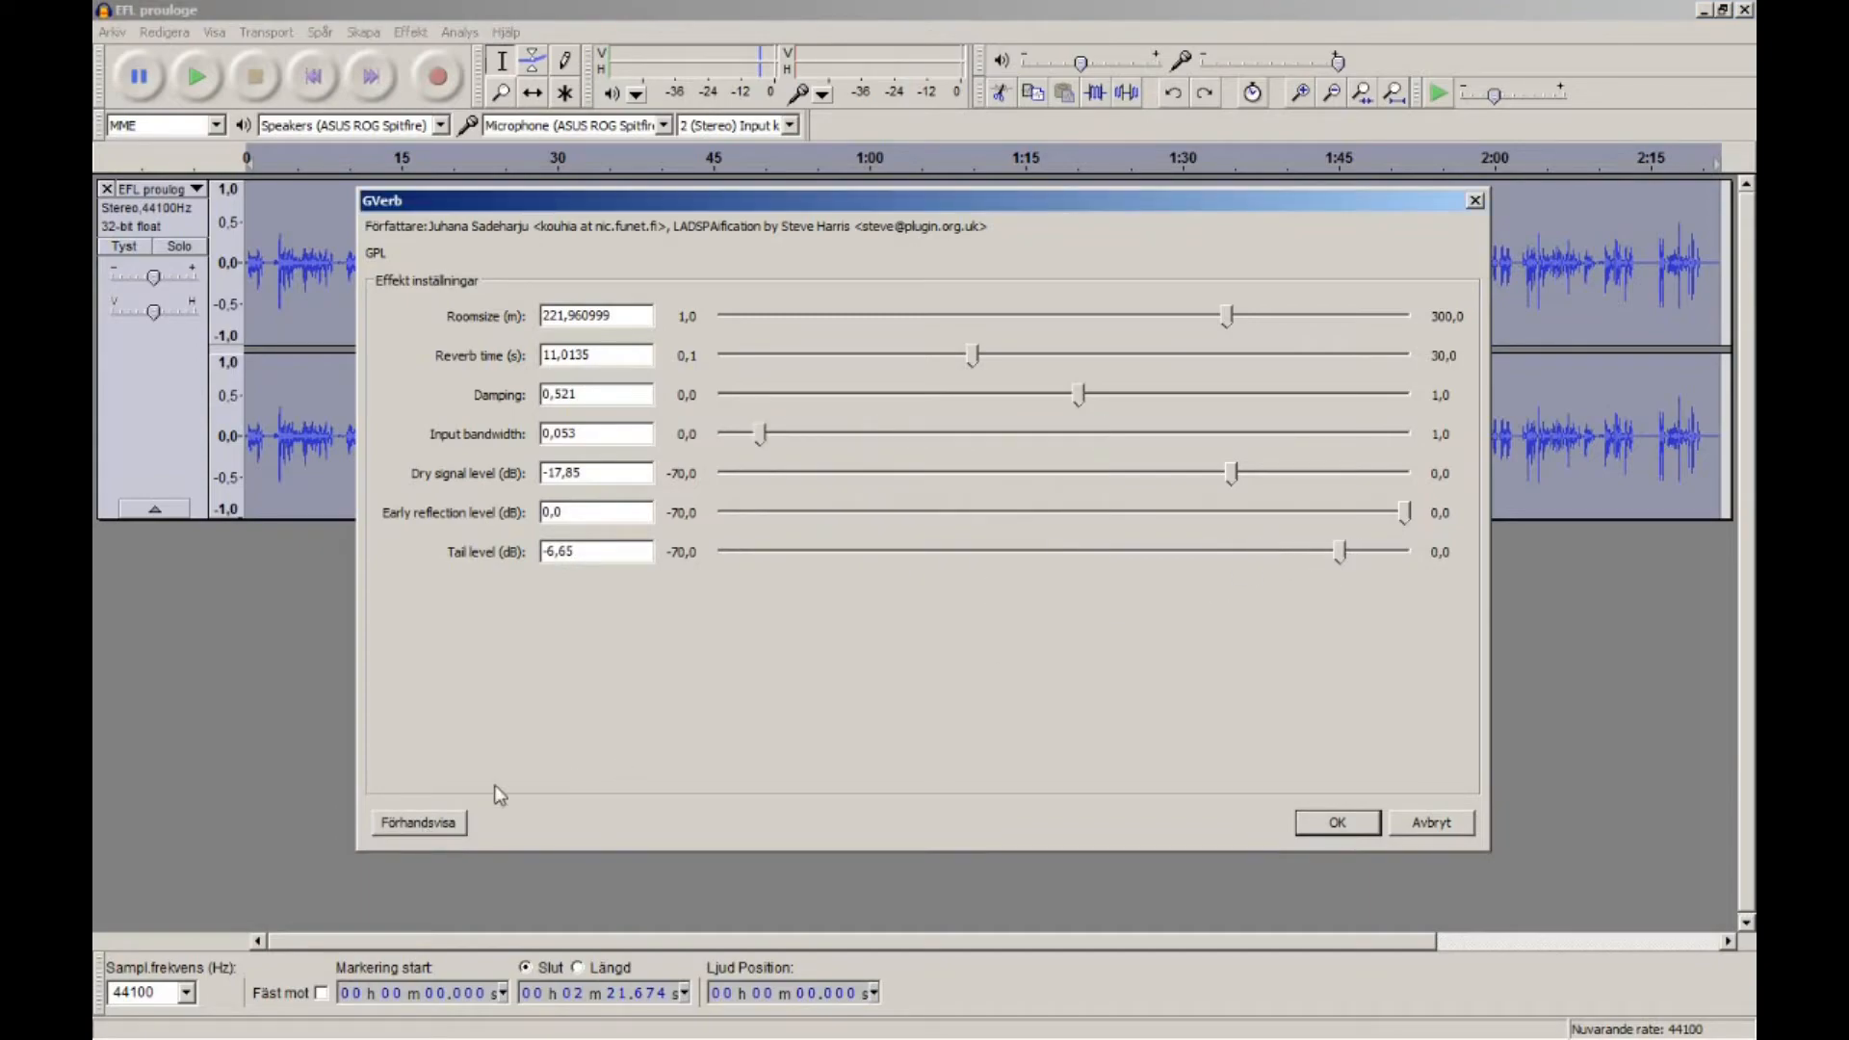
left_click(434, 823)
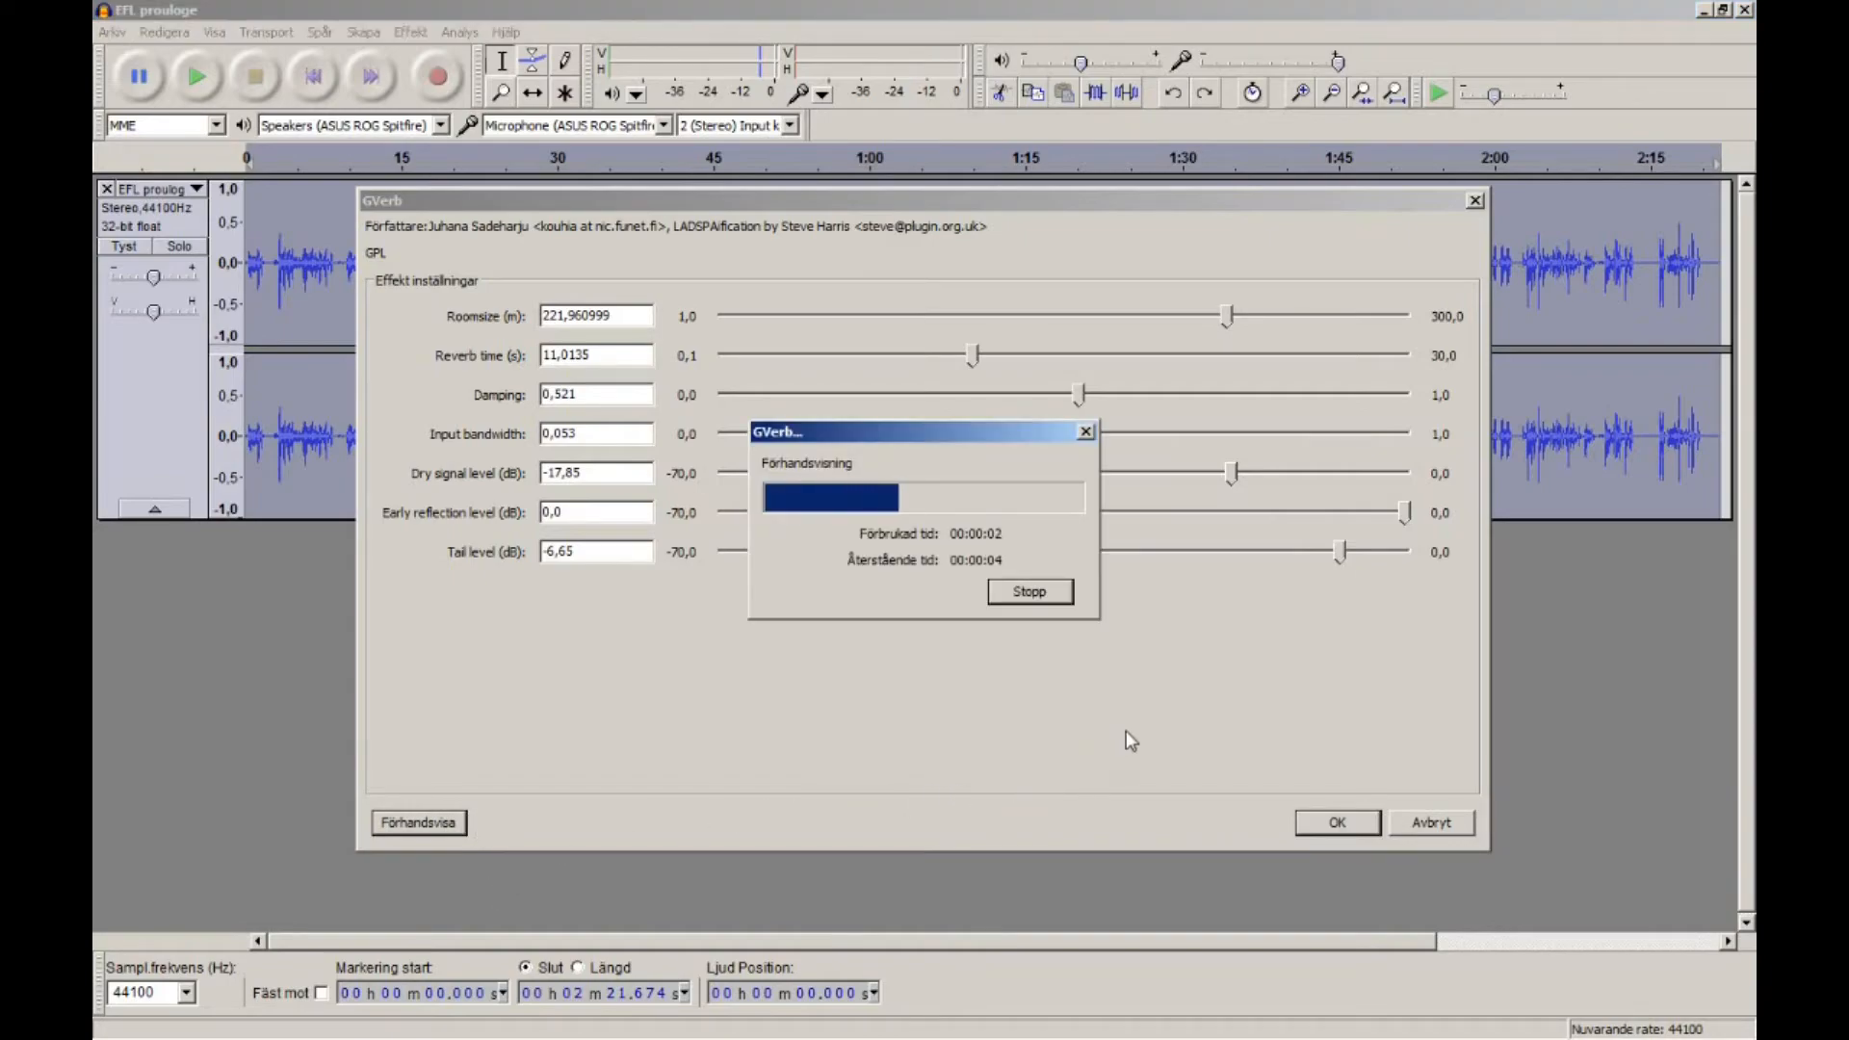
left_click(1051, 588)
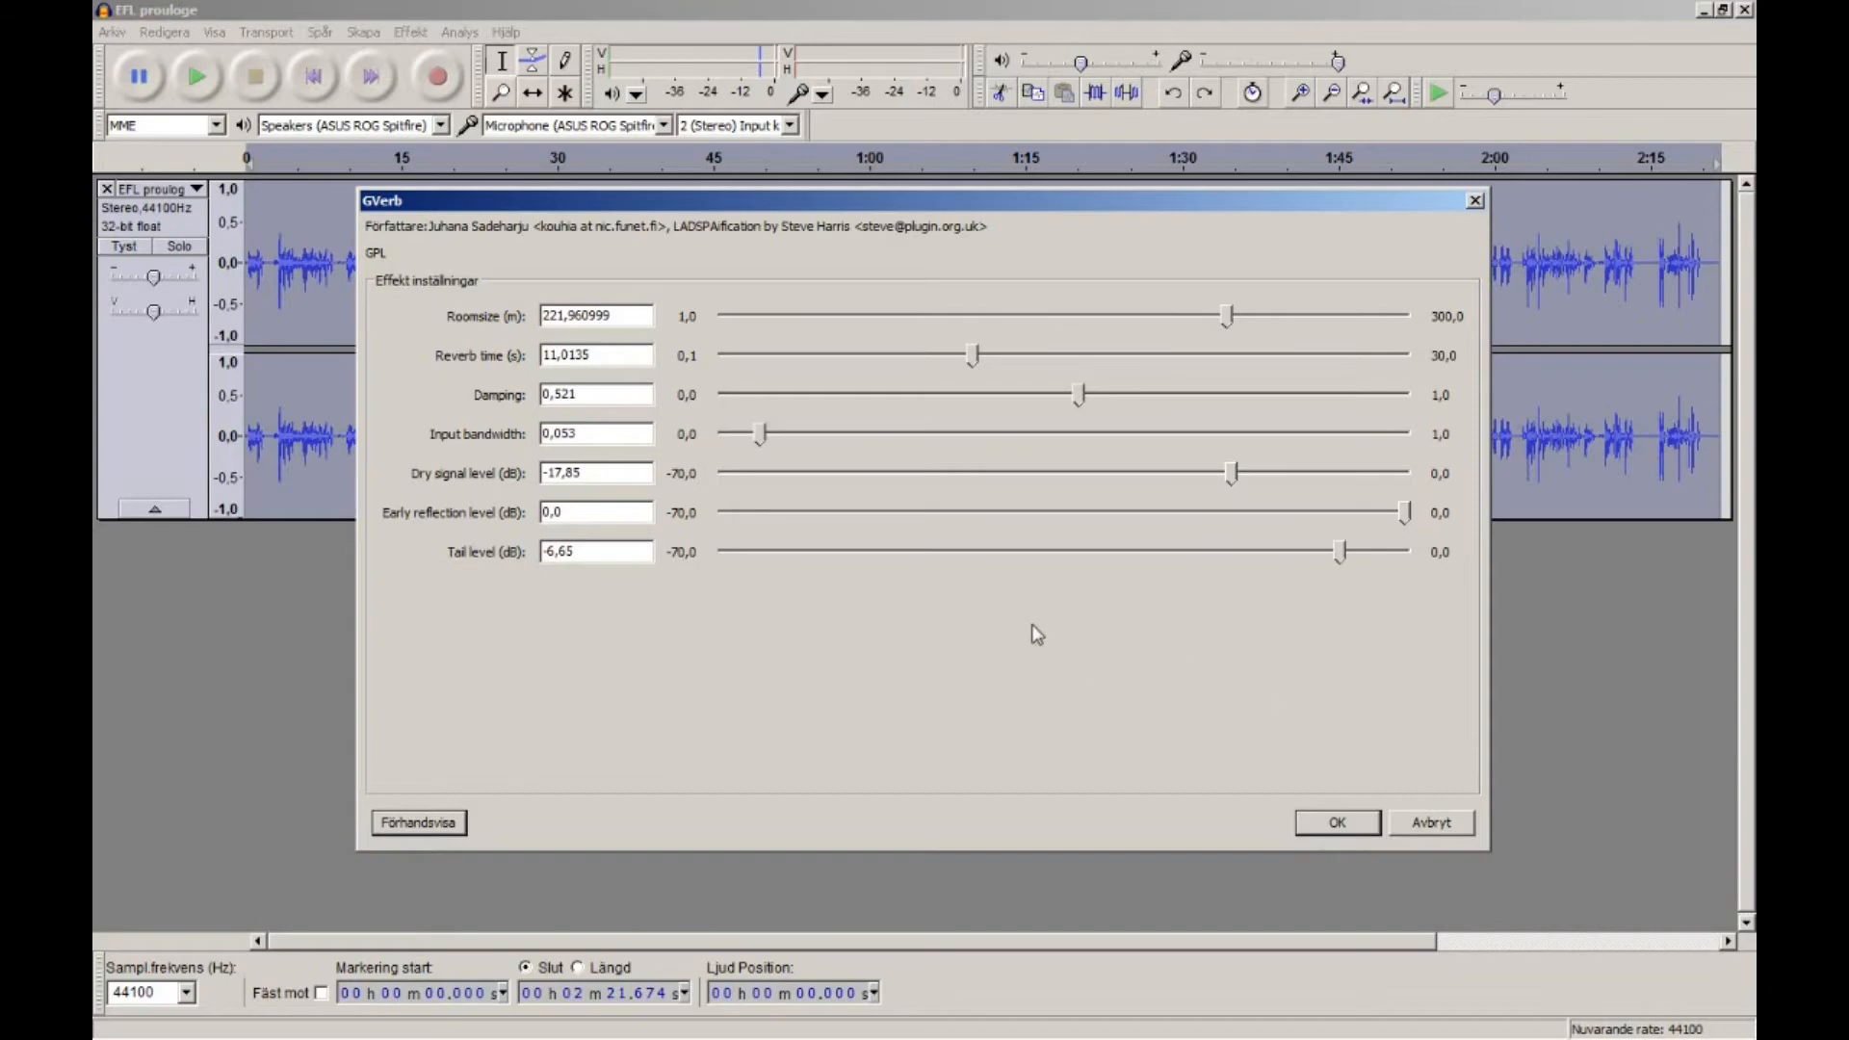
Apply GVerb with 300 m room size, 30 s reverb time and -2.59 dB tail level.
left_click_drag(1228, 316, 1384, 316)
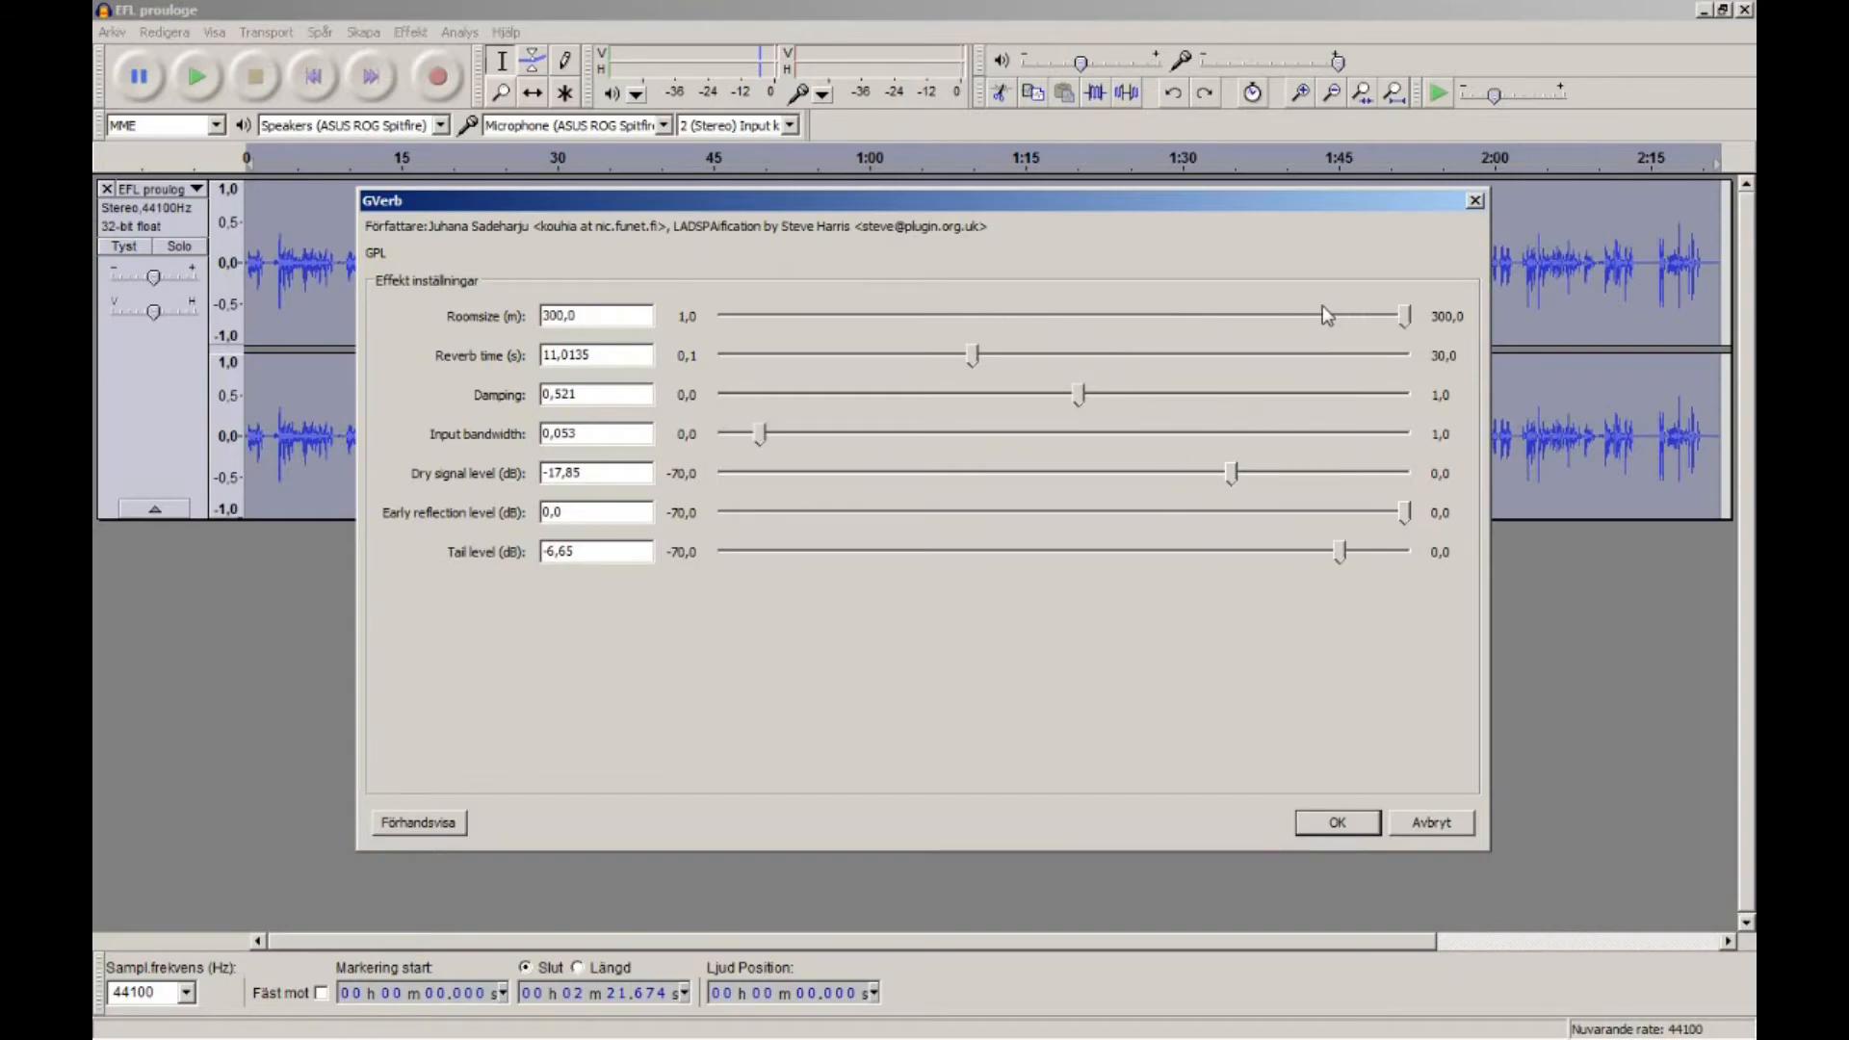
left_click_drag(979, 356, 1408, 355)
left_click_drag(1344, 552, 1383, 552)
left_click(1337, 821)
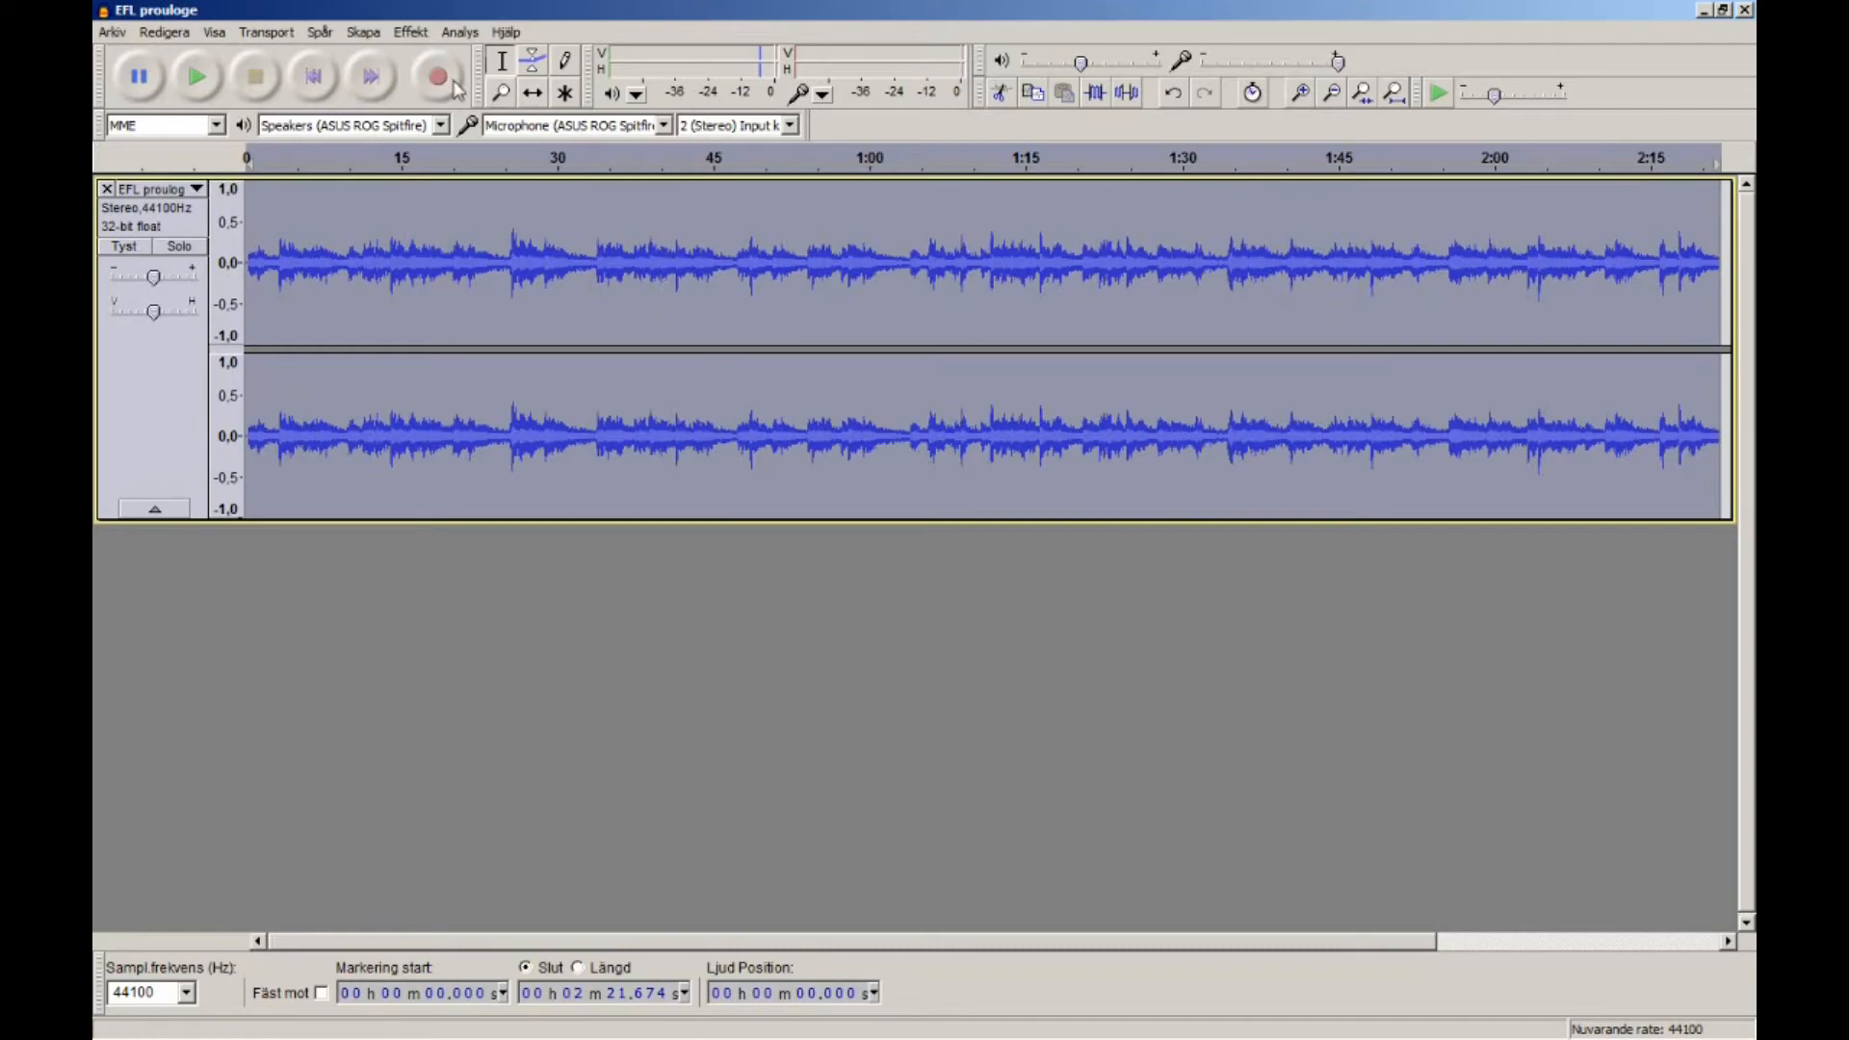
Play the reverberated recording from the start, raising playback volume to 0.7, then stop after ~12 s.
left_click(314, 77)
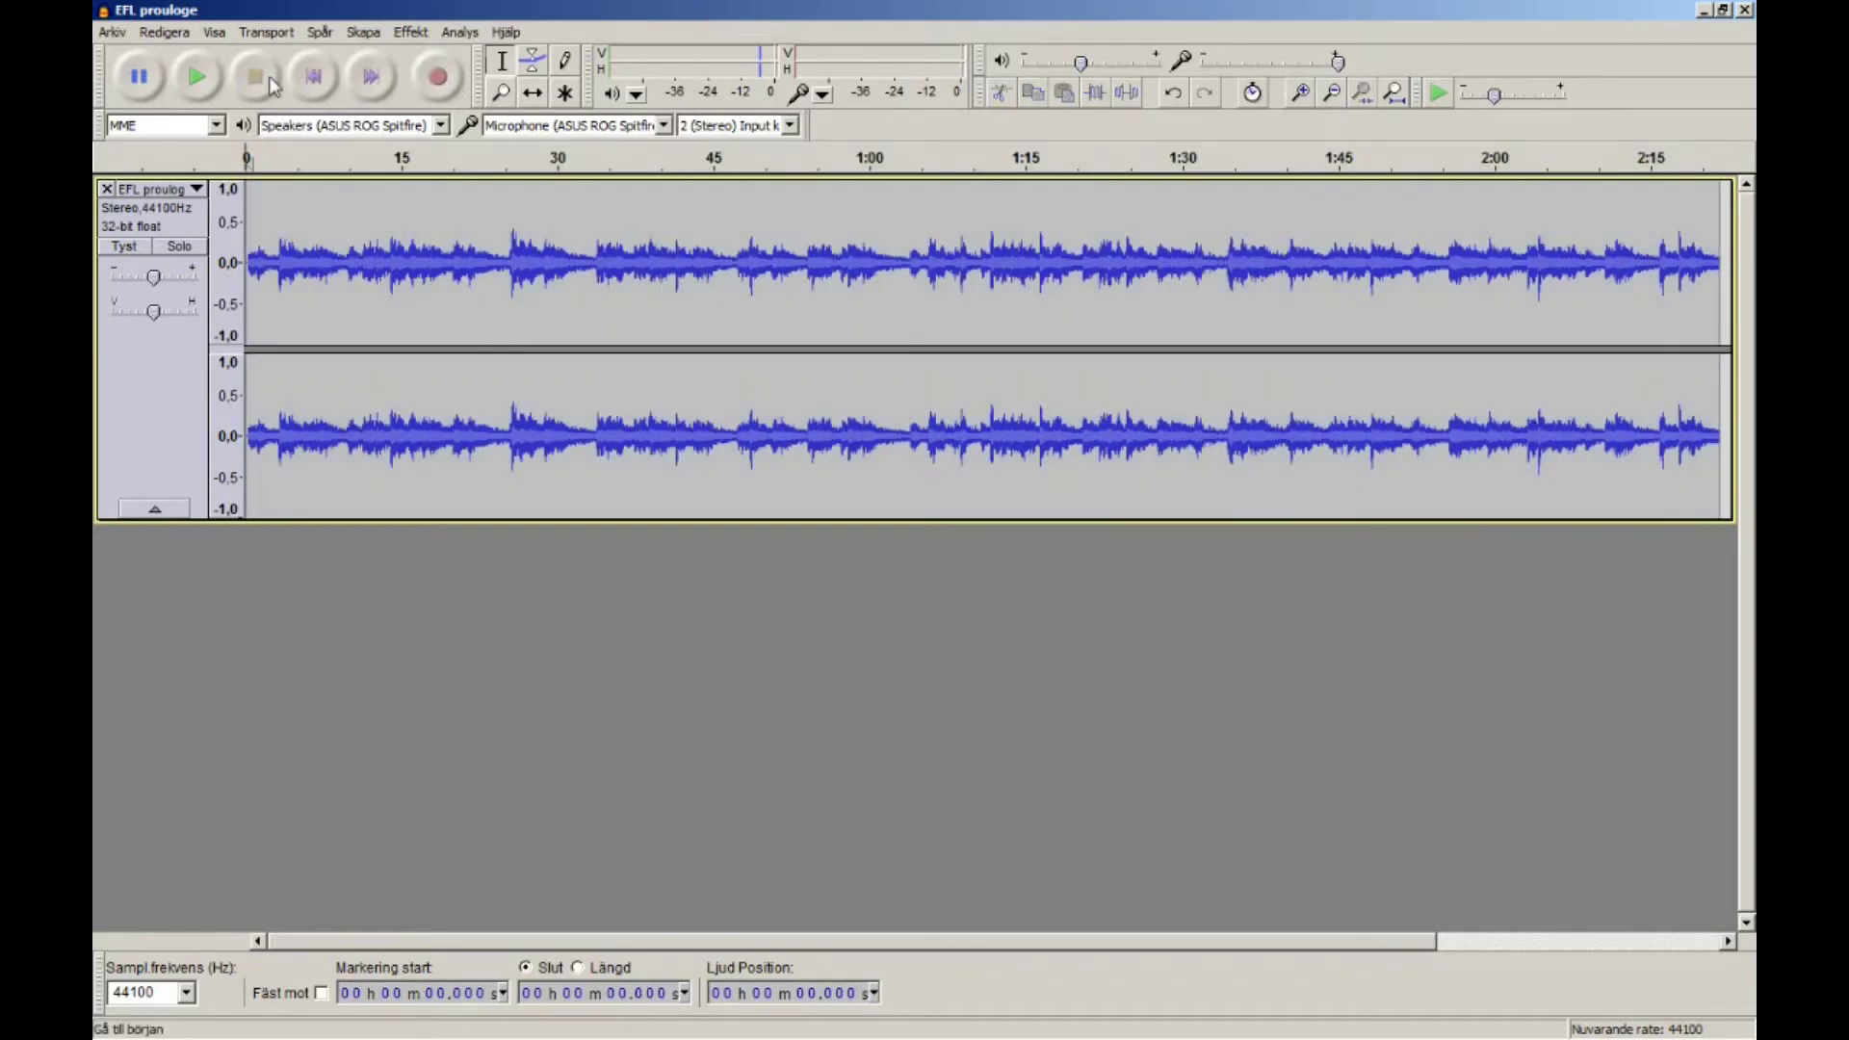
left_click(195, 76)
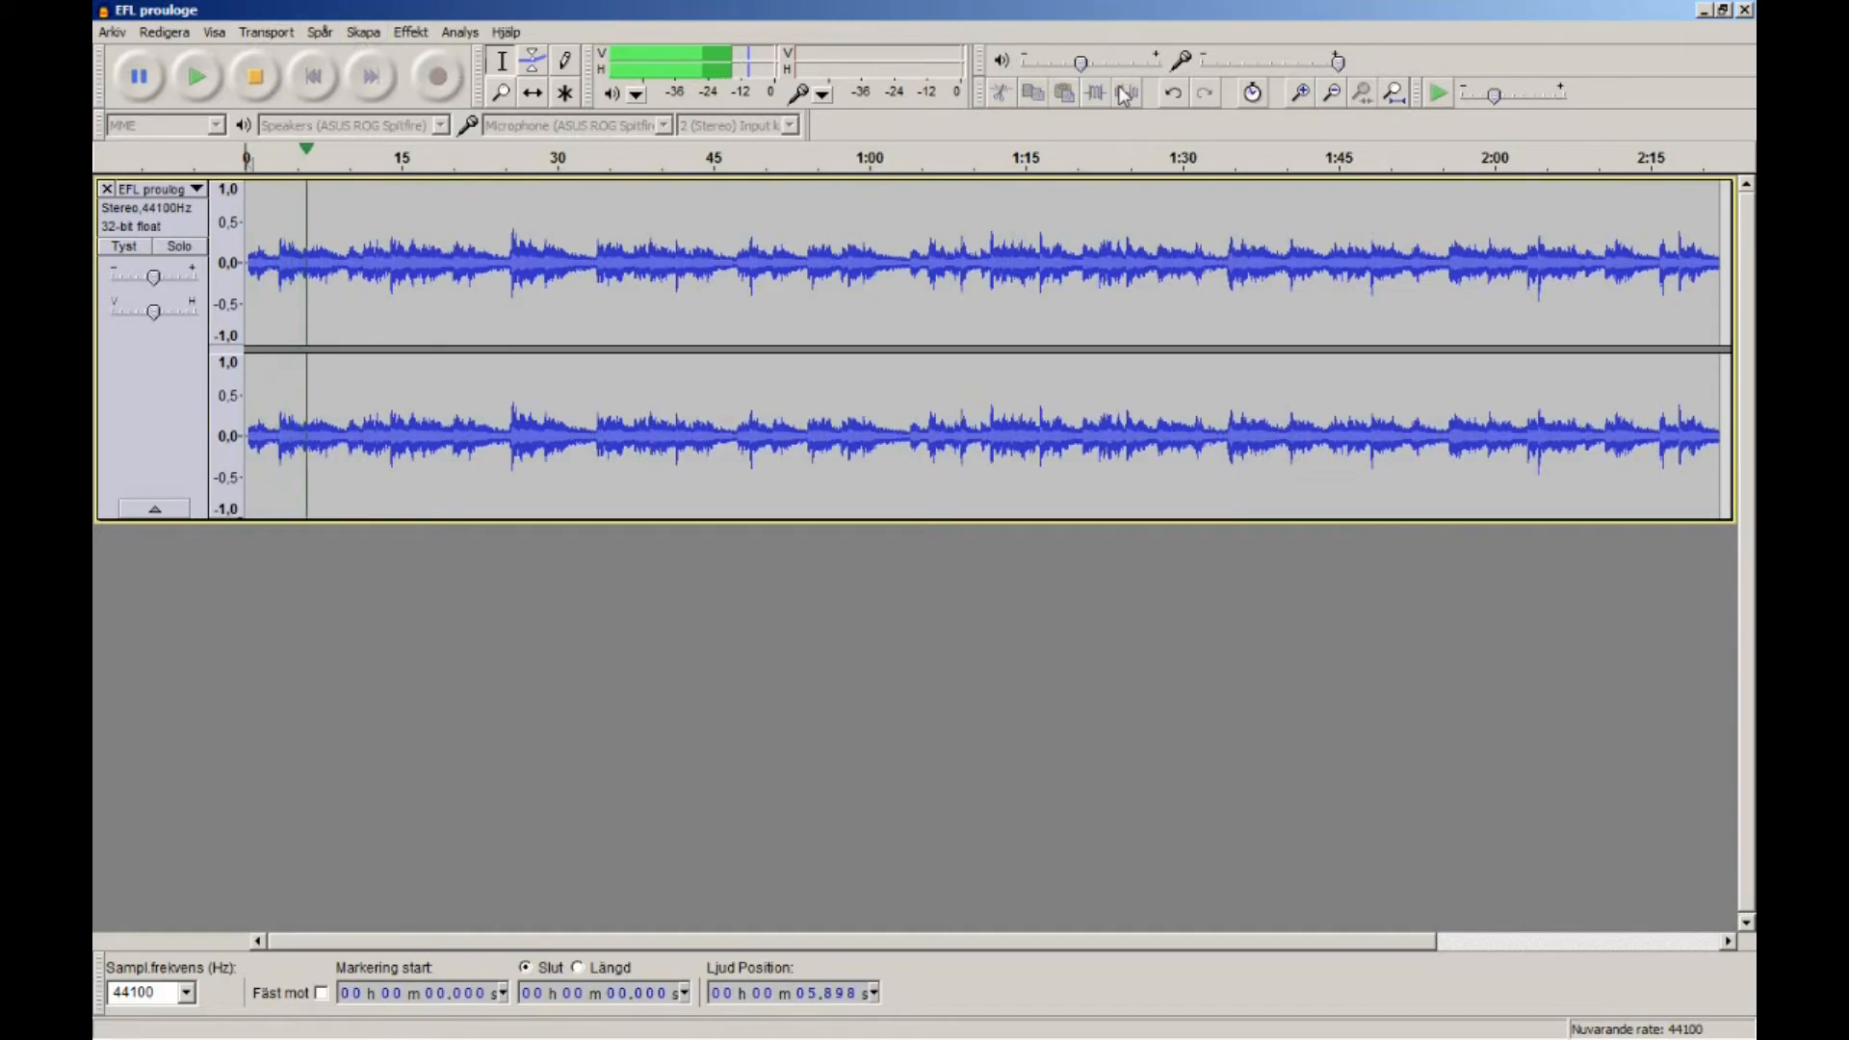
left_click_drag(1073, 64, 1116, 64)
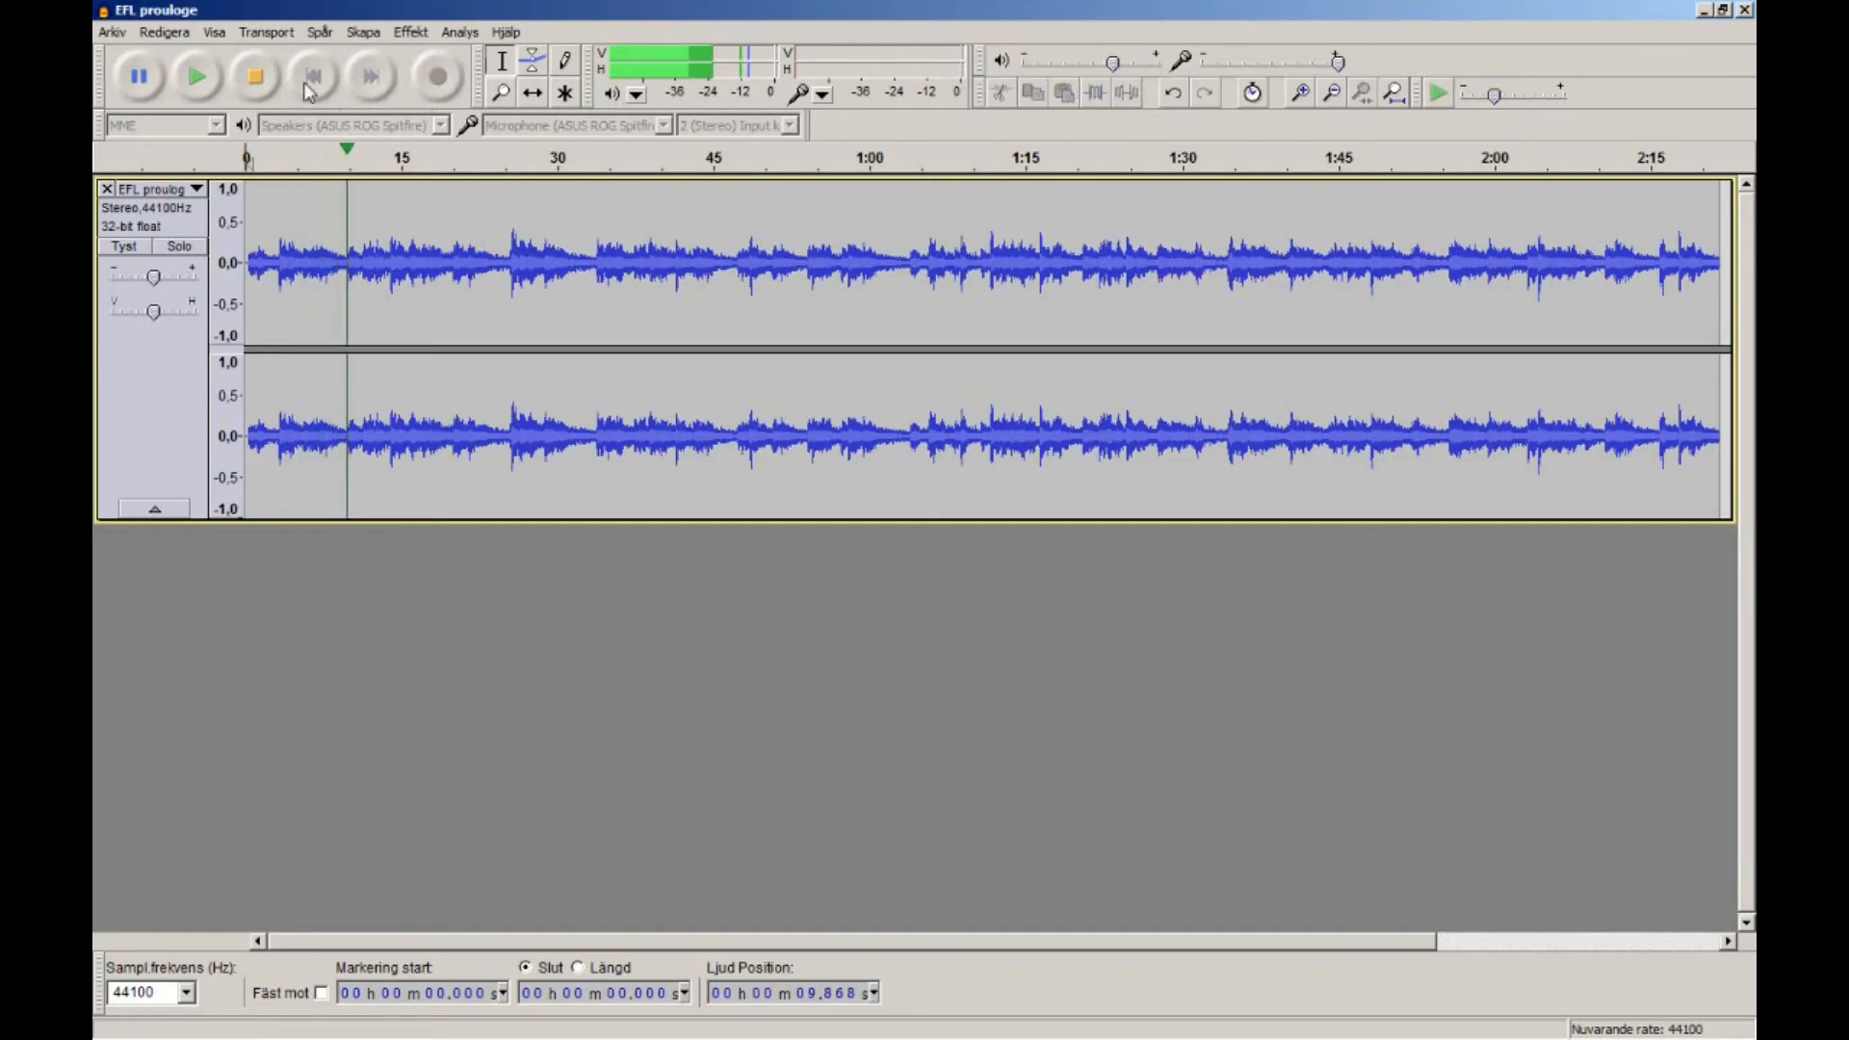
left_click(254, 79)
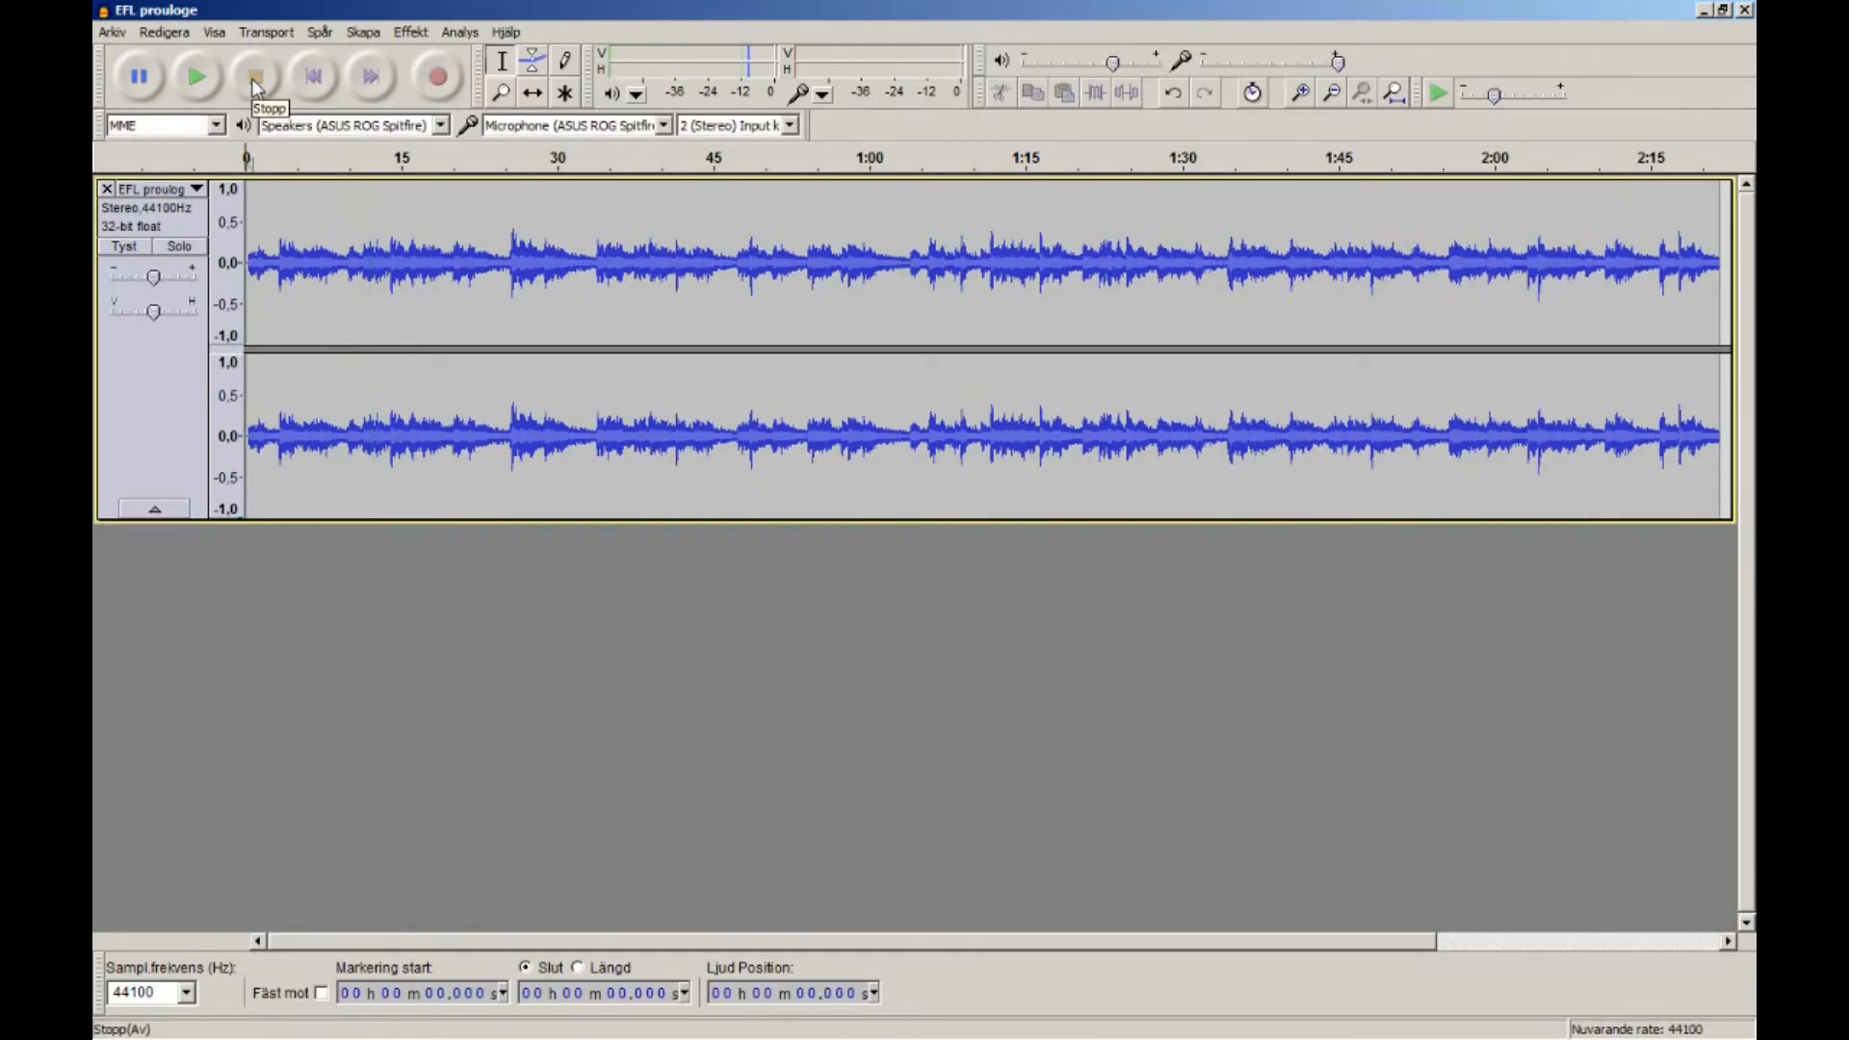